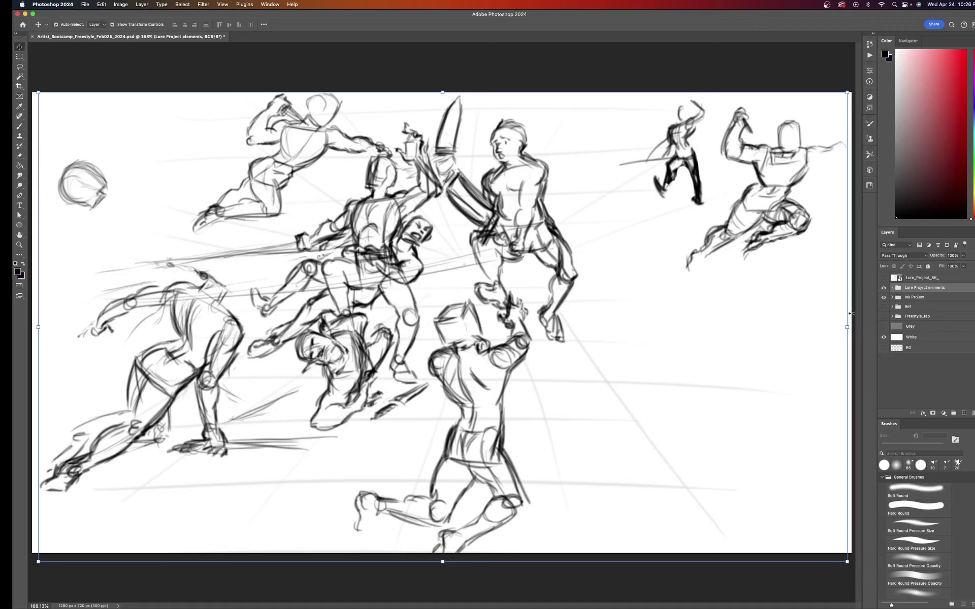
- View the Lore_Project_SK_ sketch in place of the Lore Project elements group, and replace it with the Ref group
{"action": "left_click", "coordinate": [883, 277]}
{"action": "left_click", "coordinate": [883, 287]}
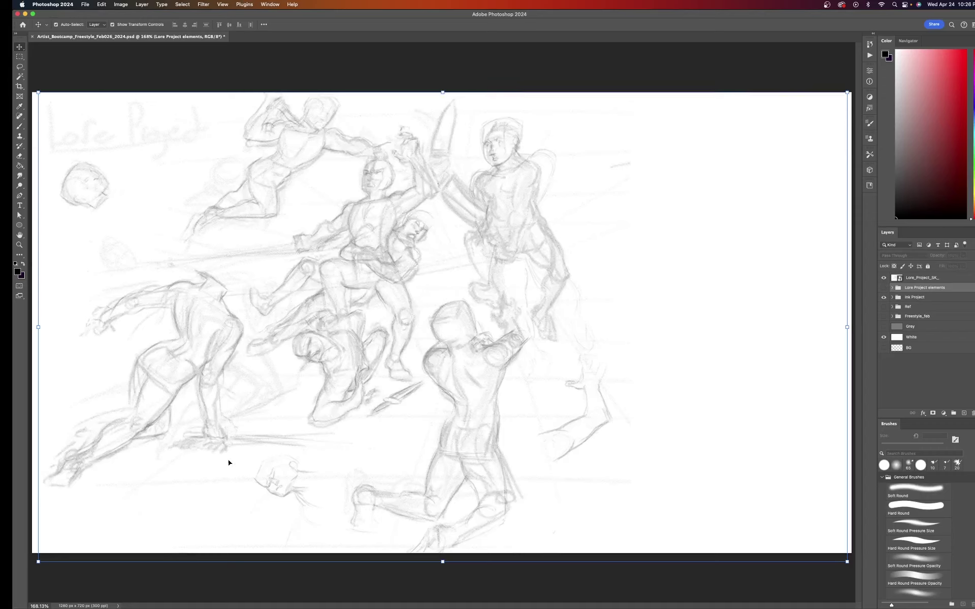
{"action": "left_click", "coordinate": [884, 277]}
{"action": "left_click", "coordinate": [883, 307]}
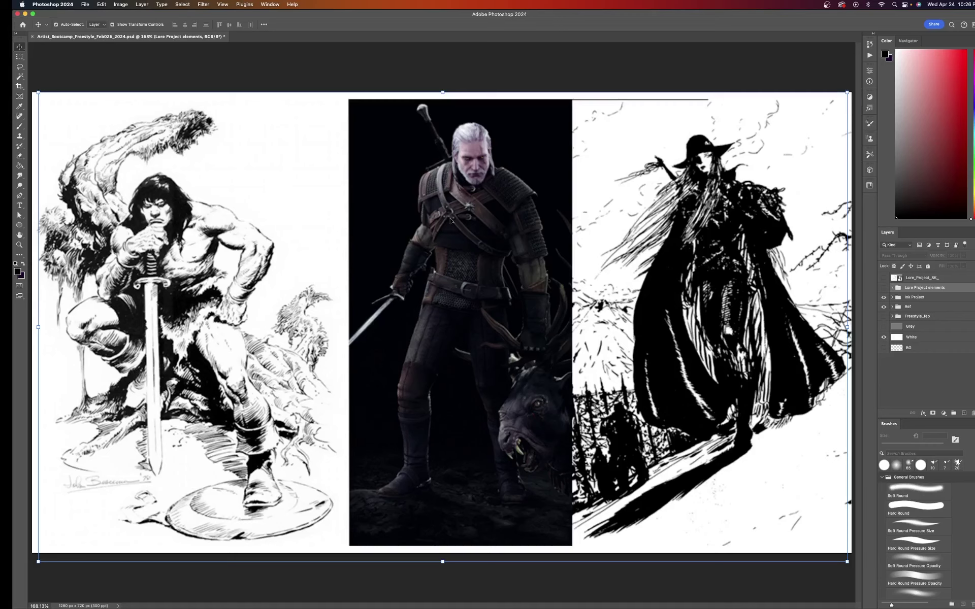
- In the Ref group, hide the three-figure reference and view the ink project thumbnails and the standing ink figure one after the other
{"action": "left_click", "coordinate": [892, 307]}
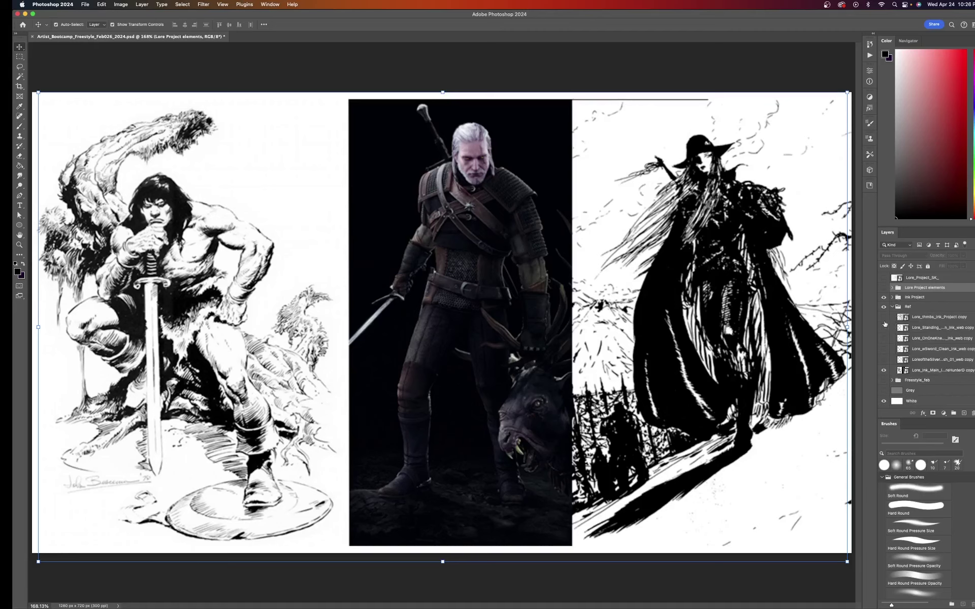
{"action": "left_click", "coordinate": [884, 371]}
{"action": "left_click", "coordinate": [883, 318]}
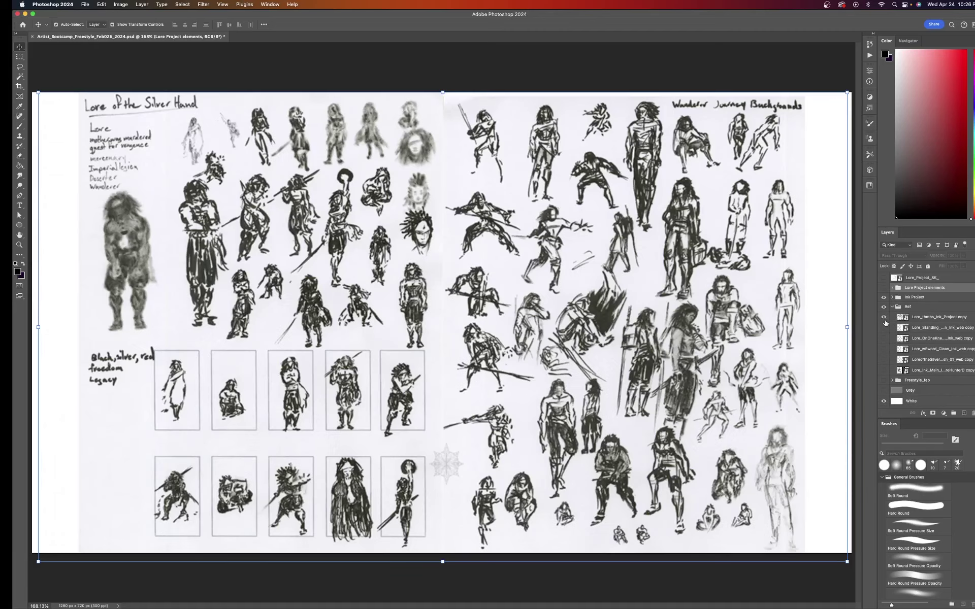
{"action": "left_click", "coordinate": [883, 319]}
{"action": "left_click", "coordinate": [883, 317]}
{"action": "left_click", "coordinate": [883, 317]}
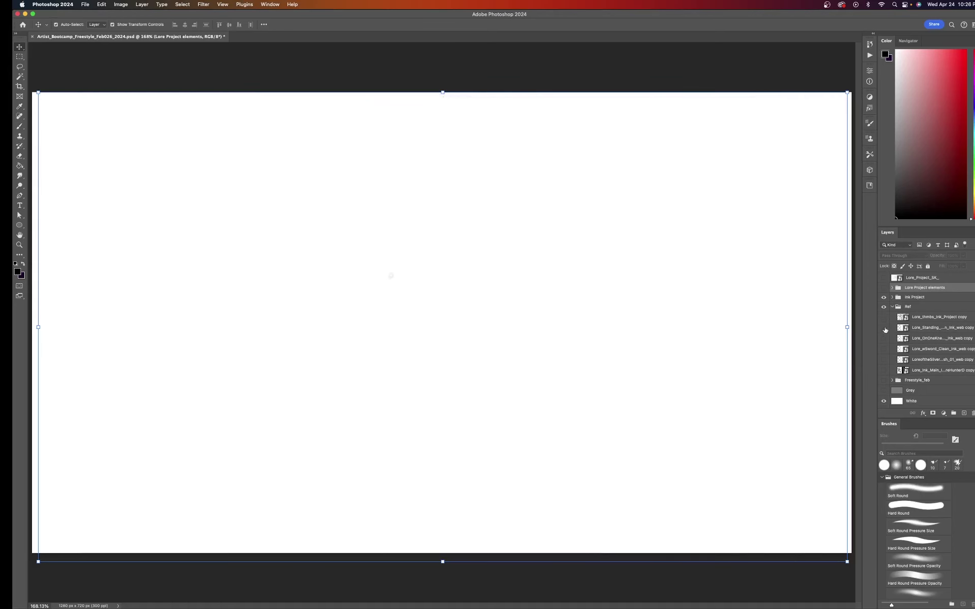
{"action": "left_click", "coordinate": [883, 328]}
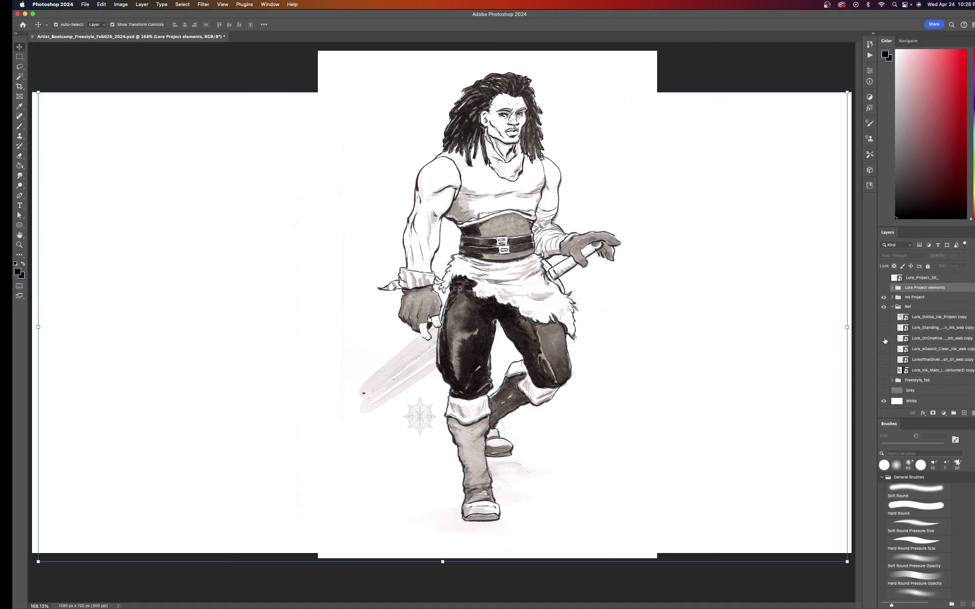
- Collapse the Ref group and check the layers inside the Freestyle_feb group
{"action": "left_click", "coordinate": [892, 307]}
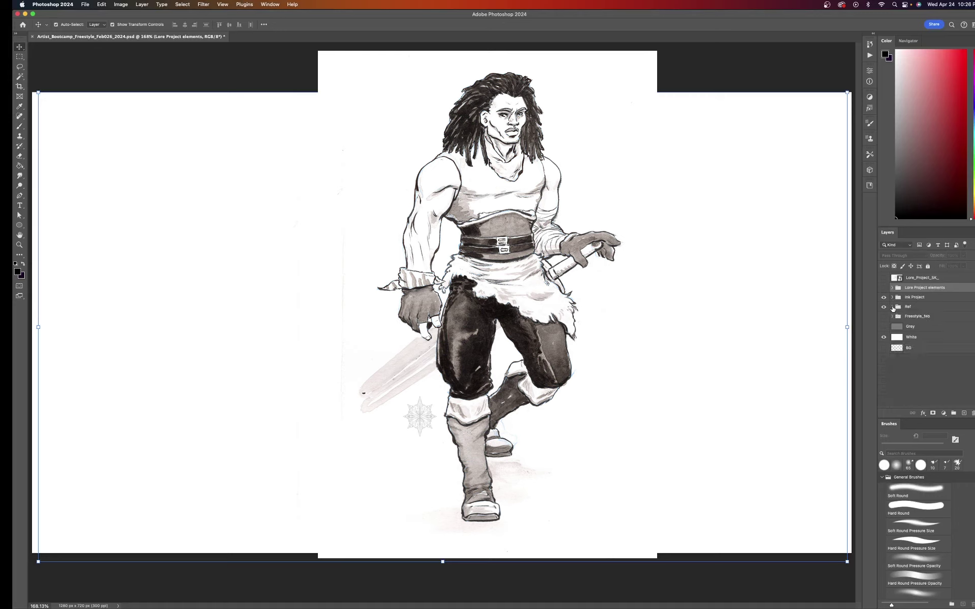
{"action": "left_click", "coordinate": [892, 317]}
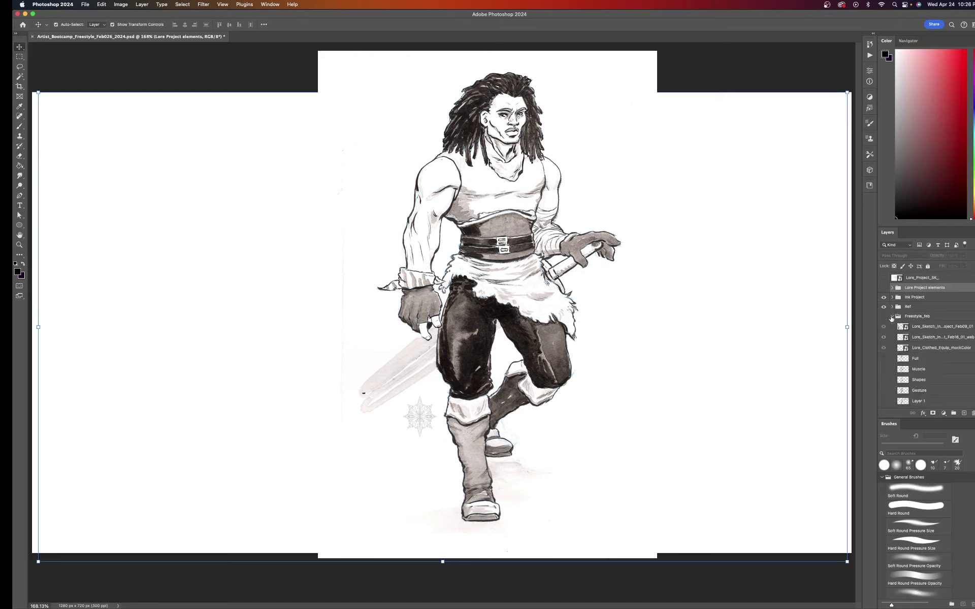
{"action": "left_click", "coordinate": [893, 318]}
{"action": "left_click", "coordinate": [892, 315]}
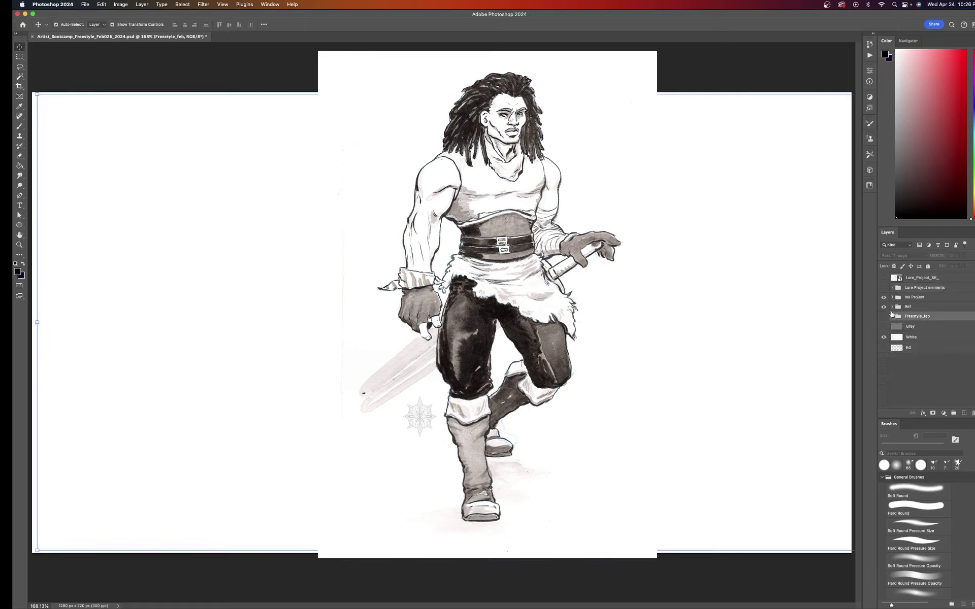
{"action": "left_click", "coordinate": [892, 316]}
- View the Pepe Larraz, Mark Schultz and Frank Frazetta references in the Ink Project_Ref group one at a time, and hide the group
{"action": "left_click", "coordinate": [892, 308]}
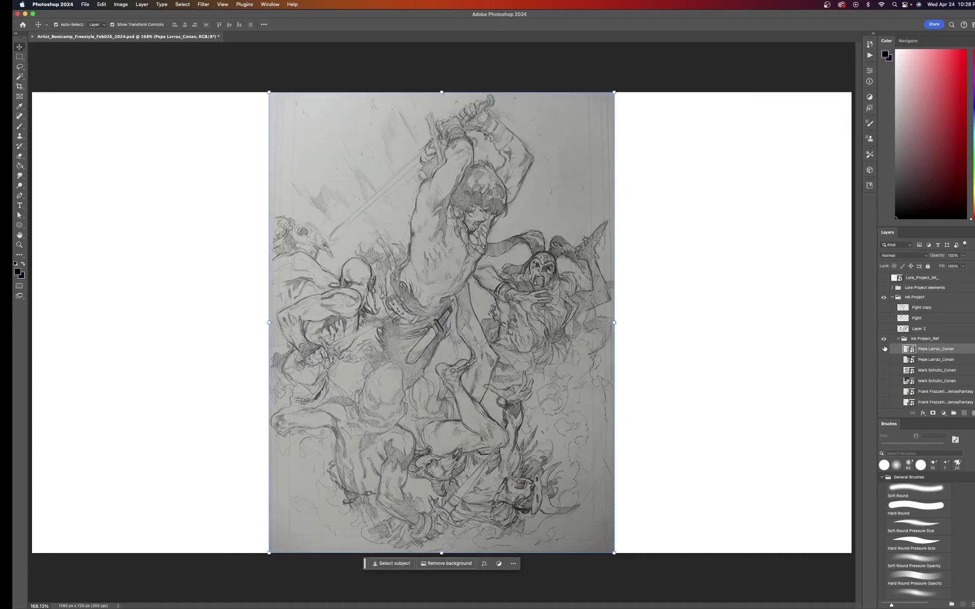
{"action": "left_click", "coordinate": [884, 349]}
{"action": "left_click", "coordinate": [884, 359]}
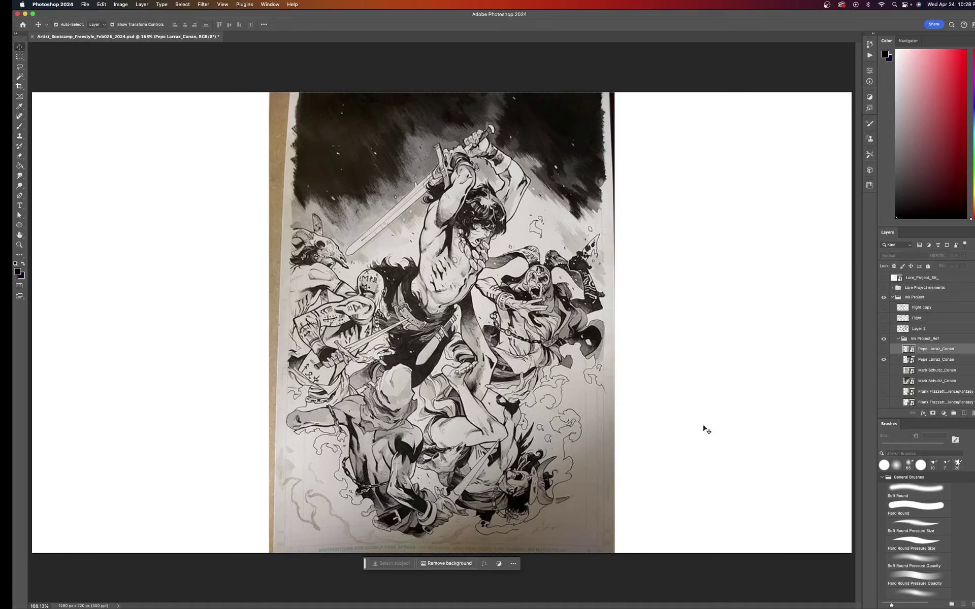
{"action": "left_click", "coordinate": [884, 360]}
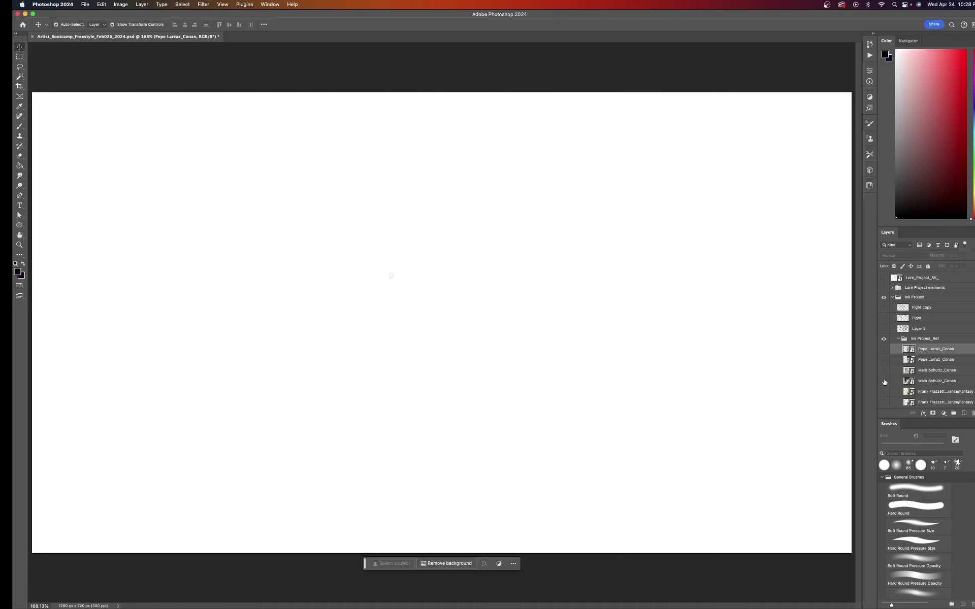
{"action": "left_click", "coordinate": [884, 381]}
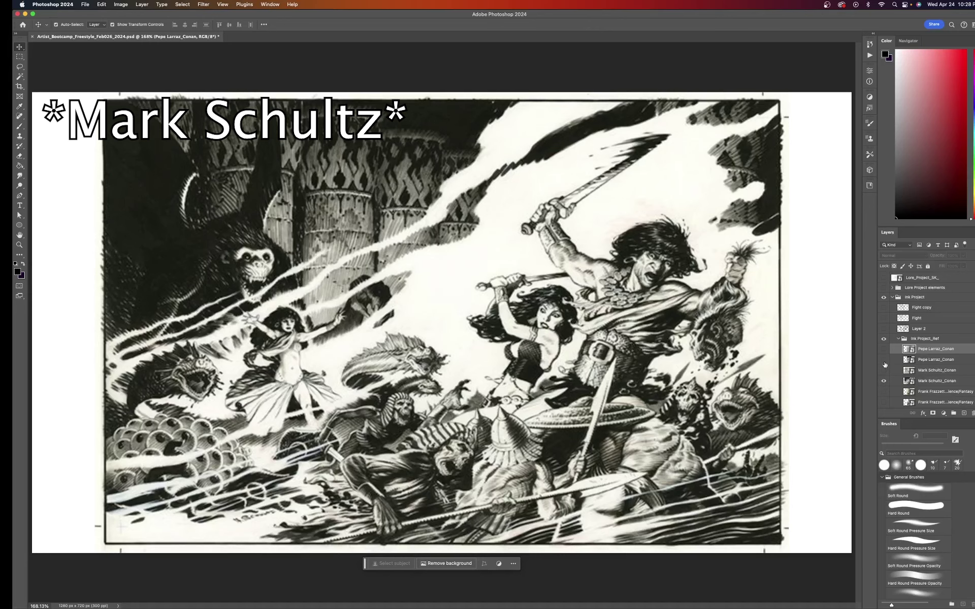
{"action": "left_click", "coordinate": [883, 381]}
{"action": "left_click", "coordinate": [883, 402]}
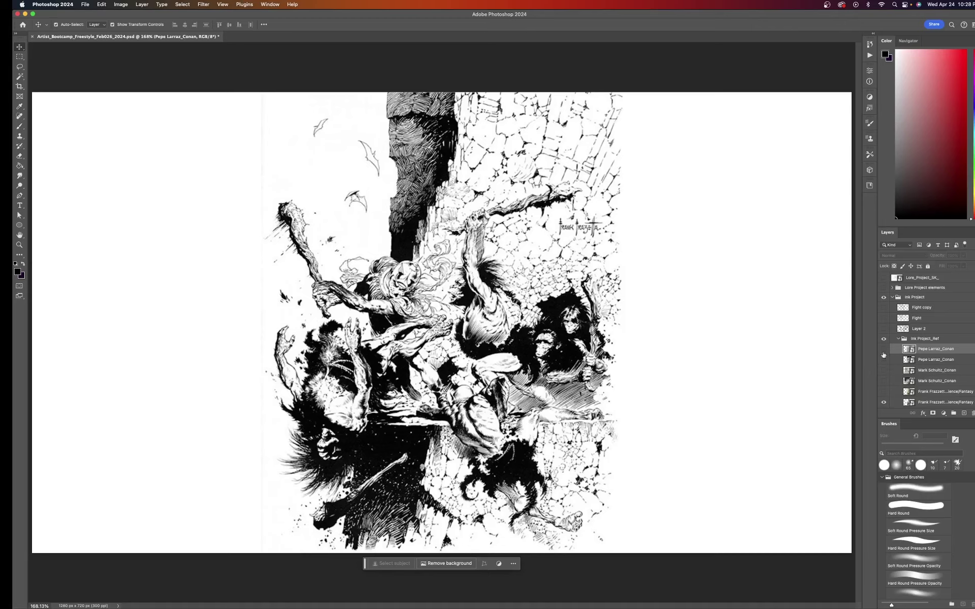
{"action": "left_click", "coordinate": [896, 339]}
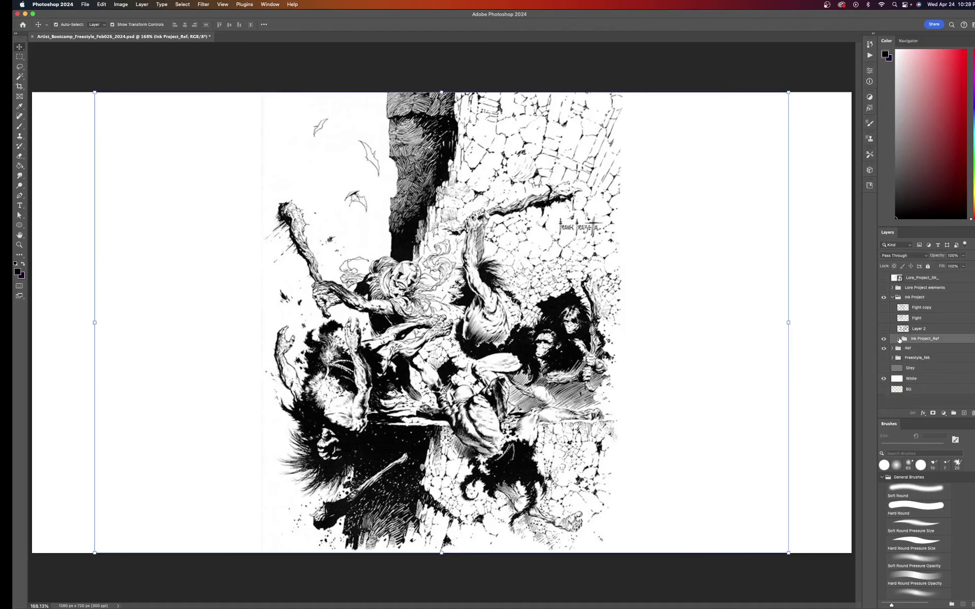
{"action": "left_click", "coordinate": [884, 341]}
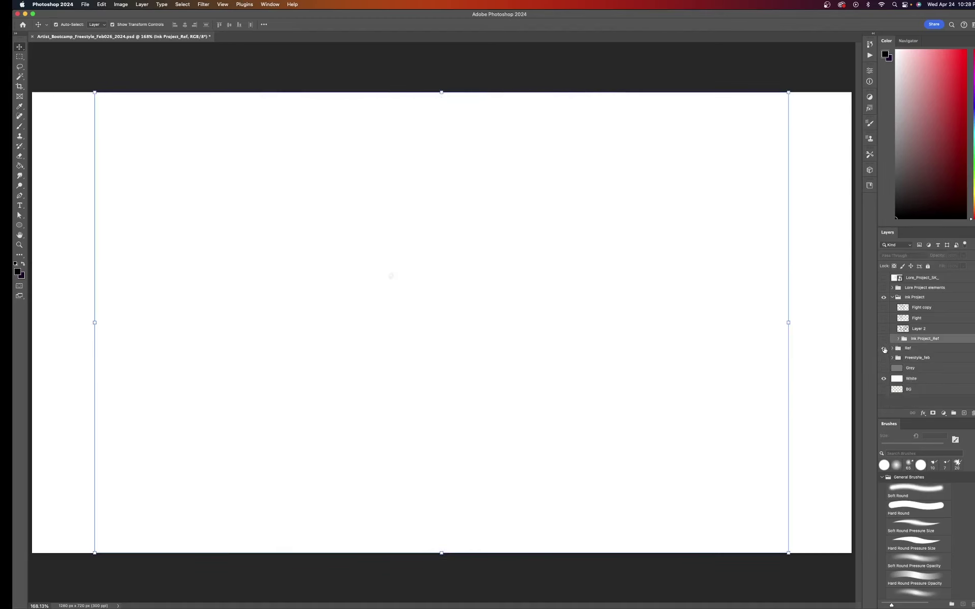
- Switch to Preview to show the pose photos over the canvas, and look over the Ref_Photo_Lore_Project folder in Finder
{"action": "left_click", "coordinate": [27, 552]}
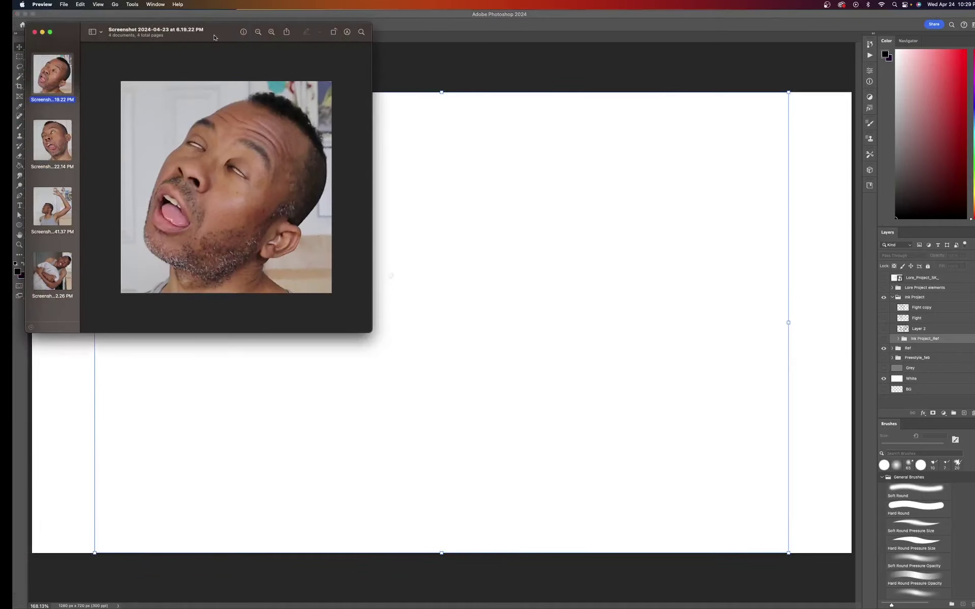
{"action": "left_click_drag", "start_coordinate": [200, 35], "coordinate": [445, 73]}
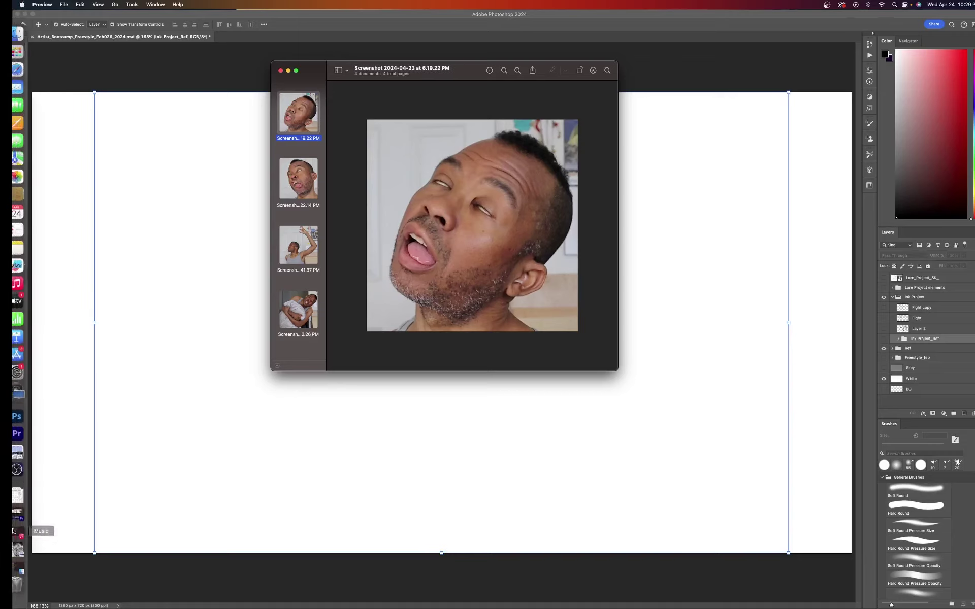
{"action": "left_click", "coordinate": [27, 563]}
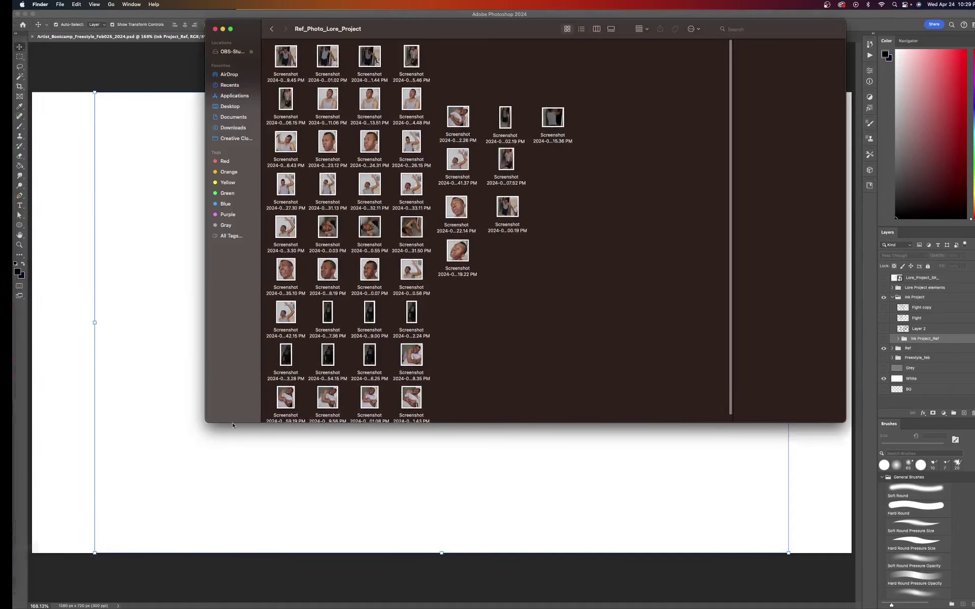
{"action": "left_click_drag", "start_coordinate": [496, 34], "coordinate": [373, 38]}
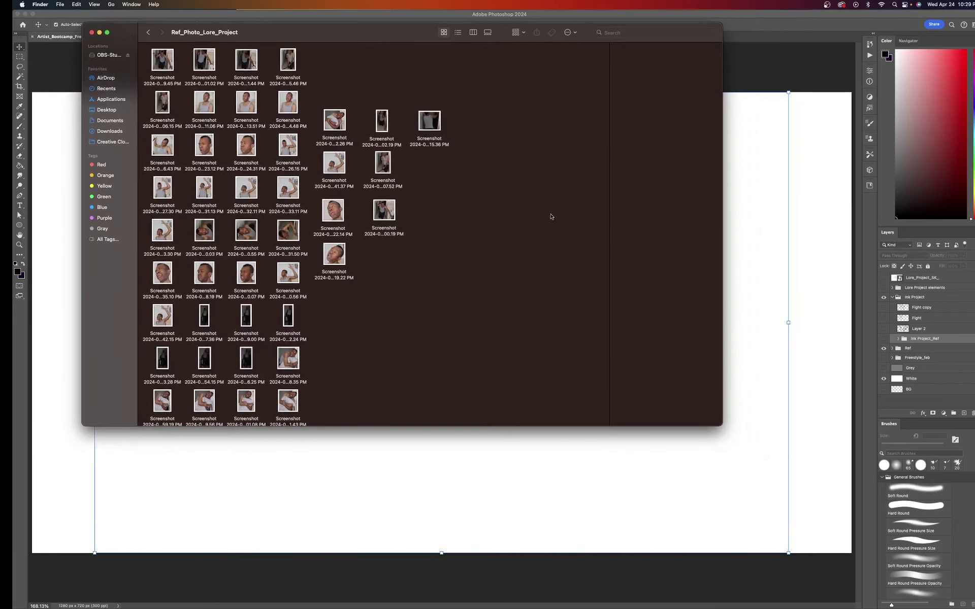
{"action": "left_click_drag", "start_coordinate": [719, 426], "coordinate": [746, 455]}
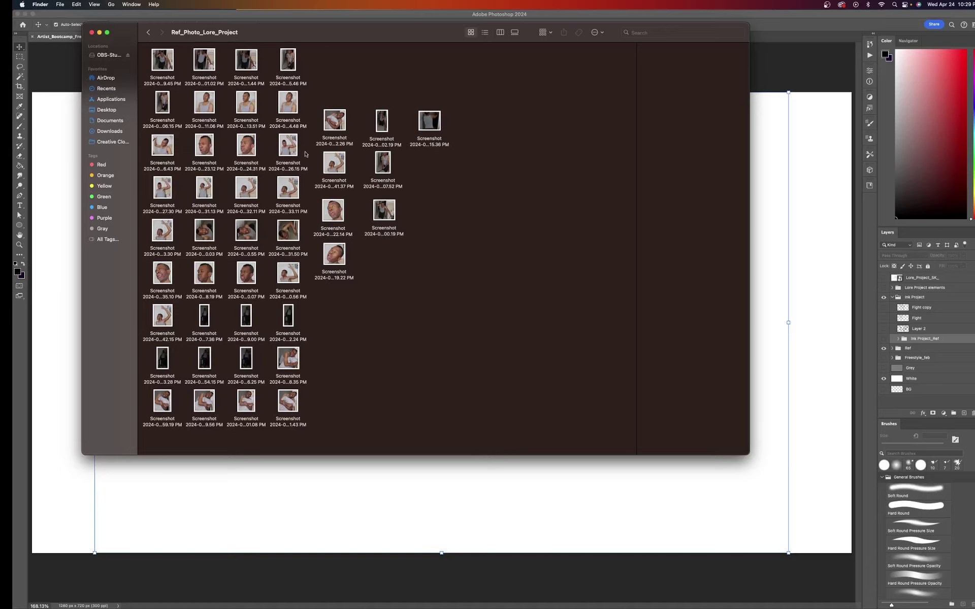
{"action": "left_click", "coordinate": [92, 34]}
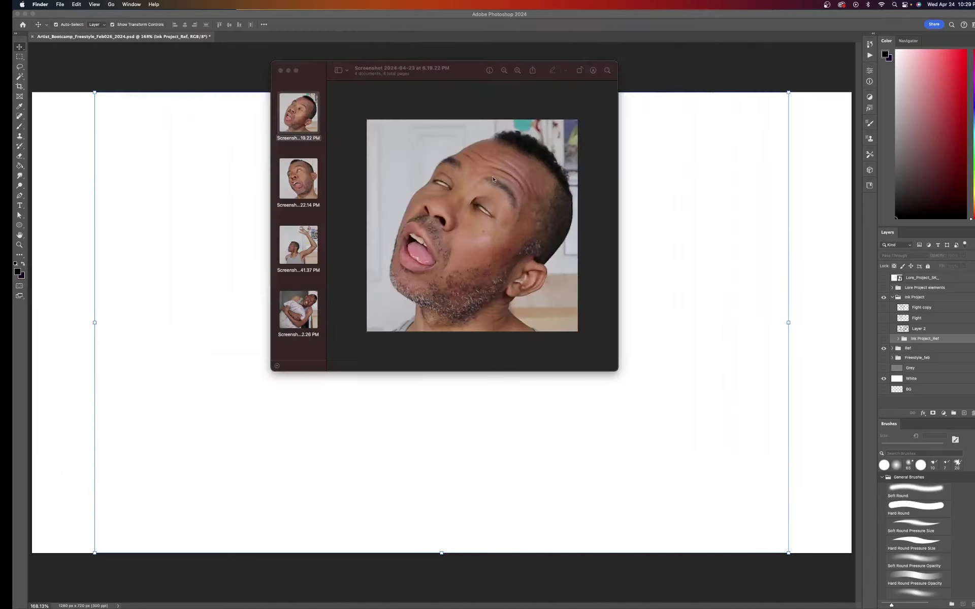
- Go through the pose photos in Preview, from the first tilted-head portrait to the figure hugging a blanket
{"action": "left_click", "coordinate": [366, 169]}
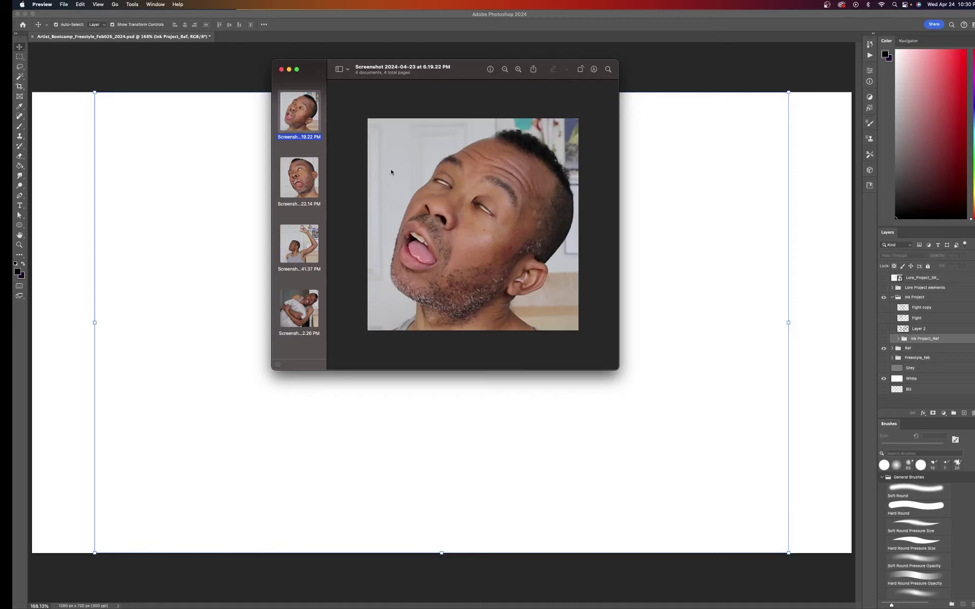
{"action": "key", "text": "Down"}
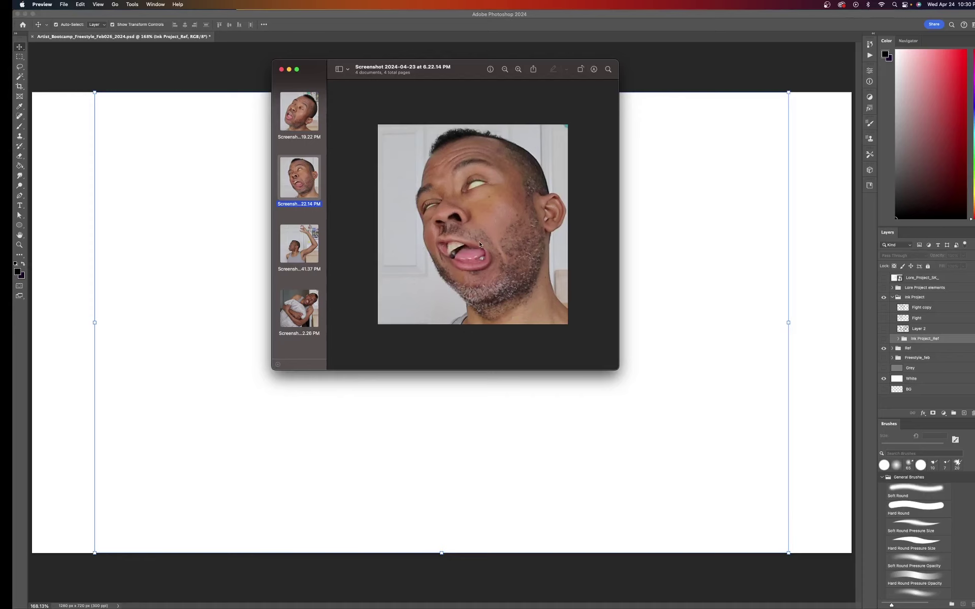
{"action": "key", "text": "Down"}
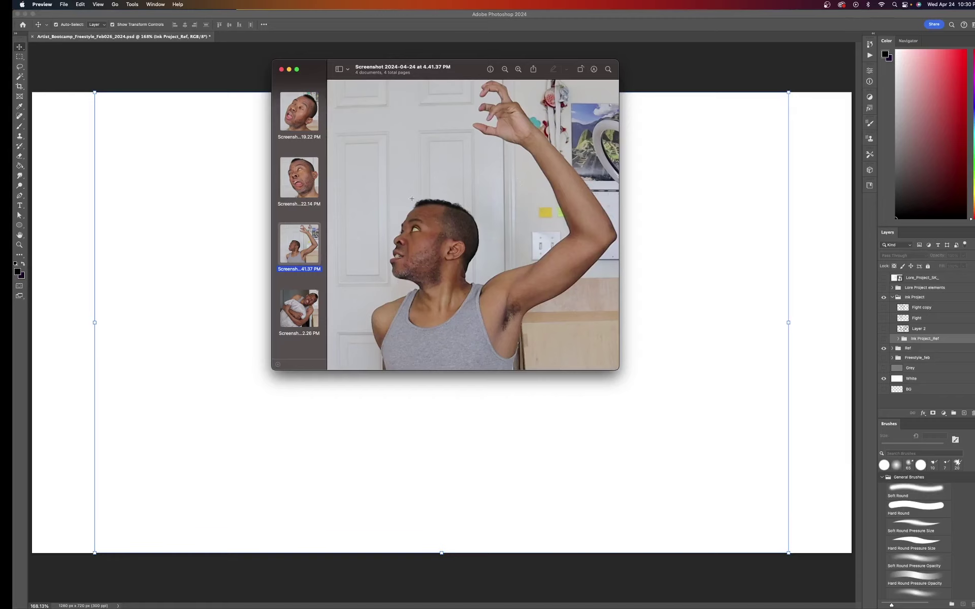
{"action": "key", "text": "Down"}
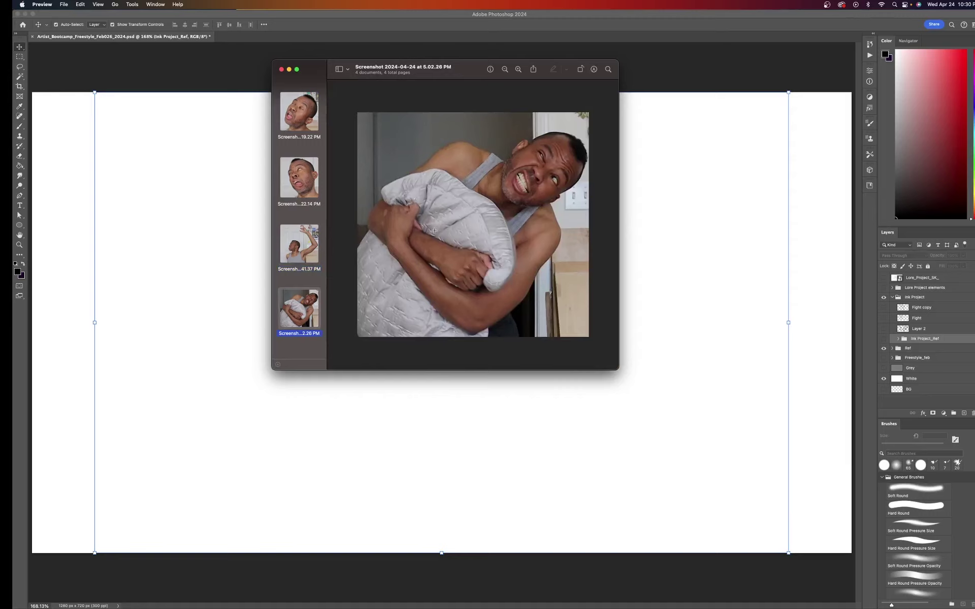
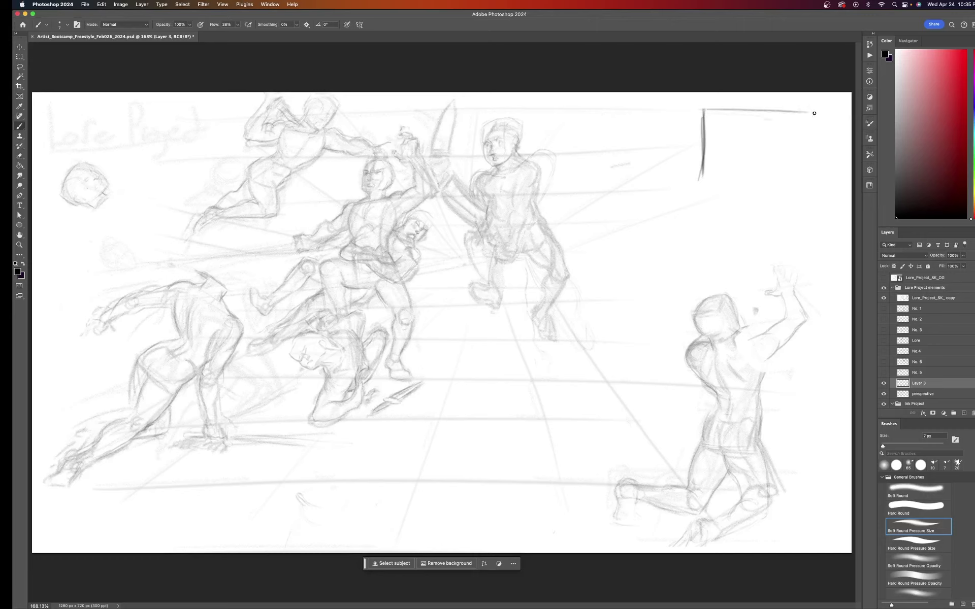
- Complete the small rectangular thumbnail frame in the canvas's upper-right corner with its right and bottom edges, and add light inner guide lines
{"action": "left_click_drag", "start_coordinate": [816, 104], "coordinate": [812, 181]}
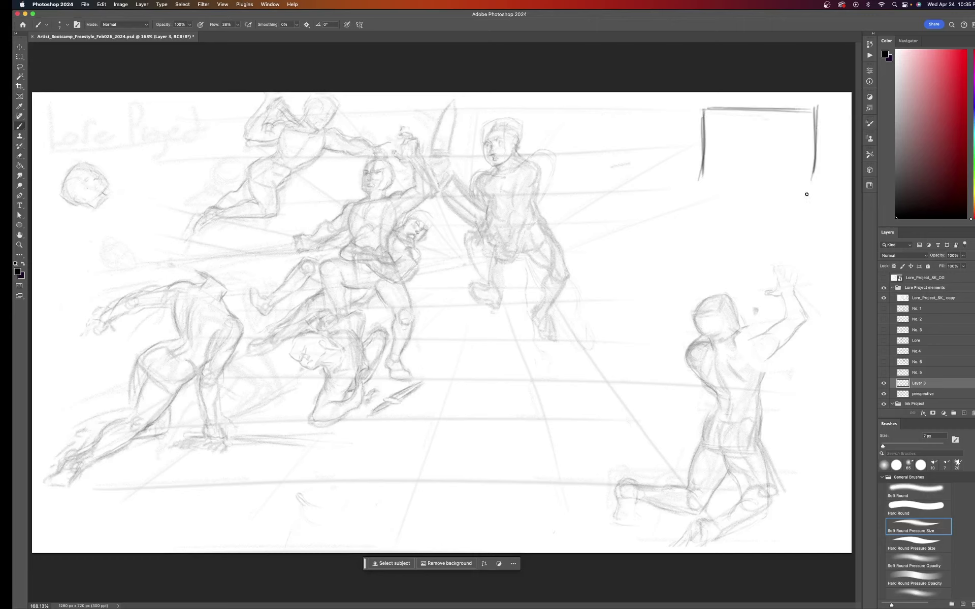
{"action": "left_click_drag", "start_coordinate": [699, 182], "coordinate": [775, 181]}
{"action": "left_click_drag", "start_coordinate": [703, 181], "coordinate": [790, 180]}
{"action": "left_click_drag", "start_coordinate": [785, 112], "coordinate": [785, 154]}
{"action": "mouse_move", "coordinate": [699, 137]}
{"action": "left_mouse_down"}
{"action": "mouse_move", "coordinate": [809, 135]}
{"action": "mouse_move", "coordinate": [726, 137]}
{"action": "mouse_move", "coordinate": [789, 136]}
{"action": "left_mouse_up"}
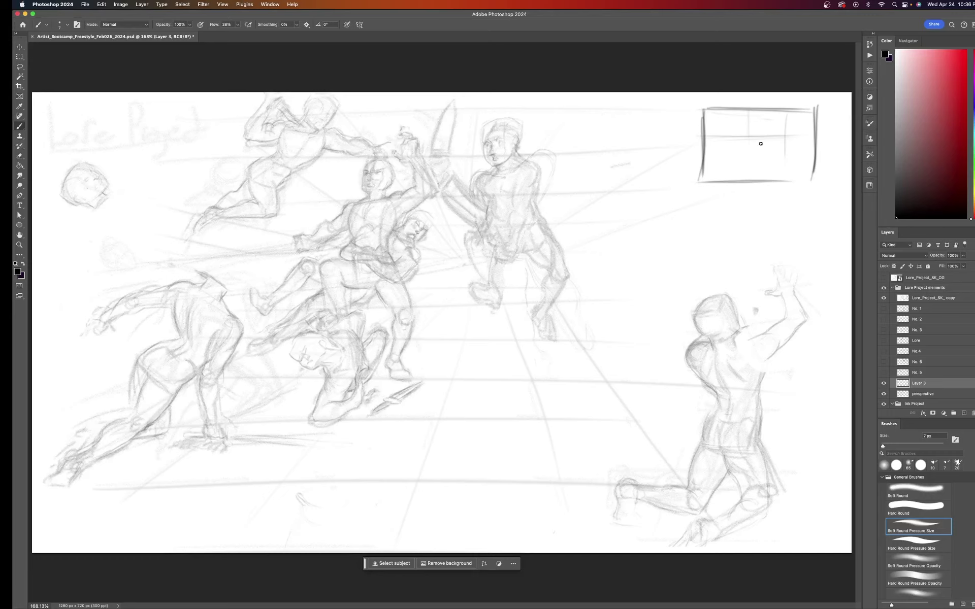
- Draw a darker horizon line across the middle of the thumbnail frame and extend the vertical guide down to its bottom edge
{"action": "left_click_drag", "start_coordinate": [804, 144], "coordinate": [763, 140]}
{"action": "left_click_drag", "start_coordinate": [822, 143], "coordinate": [707, 142]}
{"action": "left_click_drag", "start_coordinate": [783, 140], "coordinate": [711, 140]}
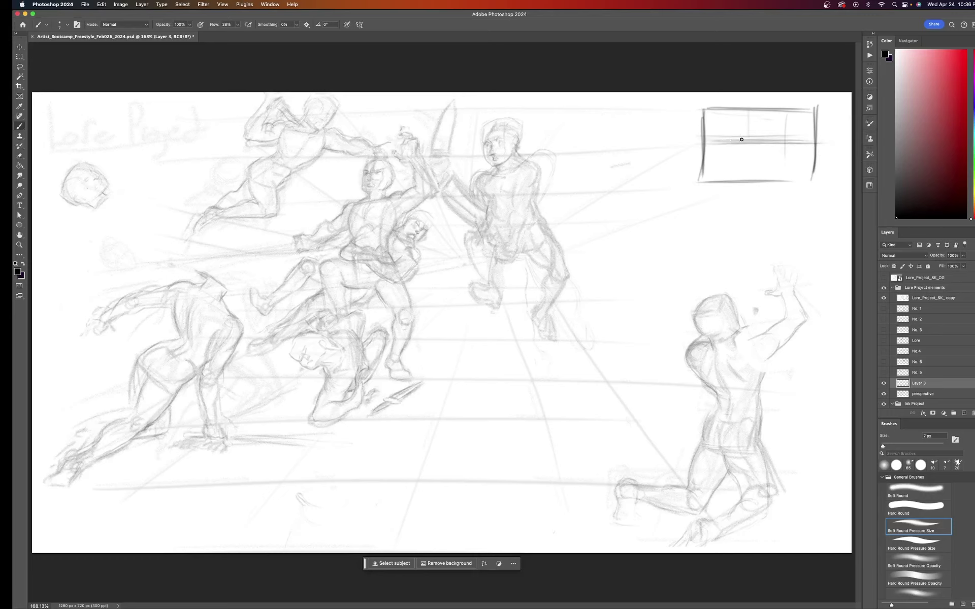
{"action": "mouse_move", "coordinate": [819, 139]}
{"action": "left_mouse_down"}
{"action": "mouse_move", "coordinate": [742, 140]}
{"action": "mouse_move", "coordinate": [836, 137]}
{"action": "mouse_move", "coordinate": [818, 147]}
{"action": "mouse_move", "coordinate": [747, 109]}
{"action": "mouse_move", "coordinate": [750, 186]}
{"action": "left_mouse_up"}
- Fill the thumbnail frame with horizontal guide lines below and above the horizon
{"action": "left_click_drag", "start_coordinate": [710, 148], "coordinate": [812, 145]}
{"action": "mouse_move", "coordinate": [704, 154]}
{"action": "left_mouse_down"}
{"action": "mouse_move", "coordinate": [790, 151]}
{"action": "mouse_move", "coordinate": [728, 152]}
{"action": "mouse_move", "coordinate": [814, 163]}
{"action": "mouse_move", "coordinate": [722, 158]}
{"action": "mouse_move", "coordinate": [786, 159]}
{"action": "mouse_move", "coordinate": [710, 169]}
{"action": "mouse_move", "coordinate": [794, 169]}
{"action": "left_mouse_up"}
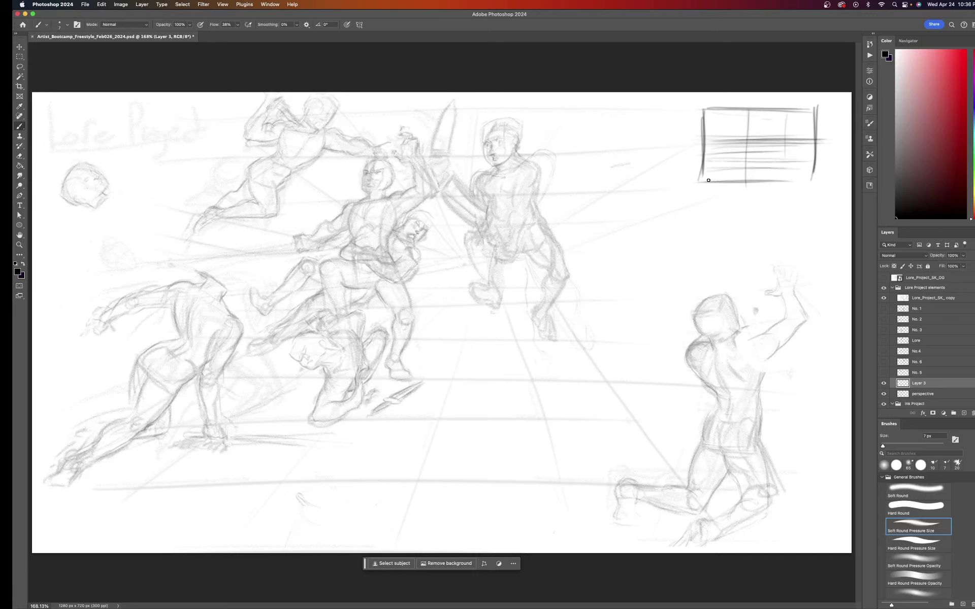
{"action": "left_click_drag", "start_coordinate": [717, 175], "coordinate": [810, 177]}
{"action": "mouse_move", "coordinate": [723, 131]}
{"action": "left_mouse_down"}
{"action": "mouse_move", "coordinate": [778, 130]}
{"action": "mouse_move", "coordinate": [701, 133]}
{"action": "mouse_move", "coordinate": [822, 129]}
{"action": "mouse_move", "coordinate": [703, 126]}
{"action": "mouse_move", "coordinate": [808, 124]}
{"action": "mouse_move", "coordinate": [707, 121]}
{"action": "mouse_move", "coordinate": [812, 113]}
{"action": "left_mouse_up"}
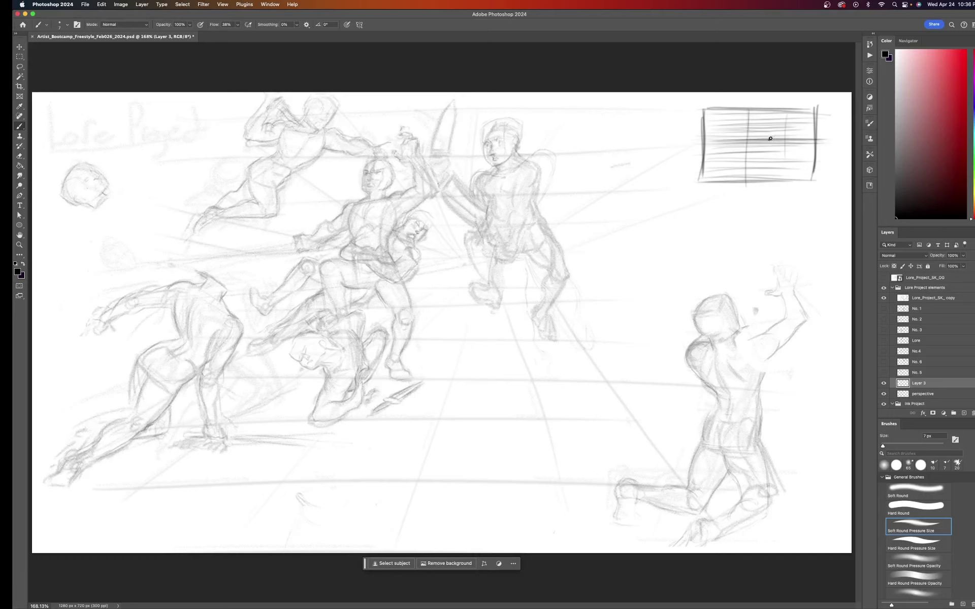
- Draw perspective lines radiating from a vanishing point right of centre on the thumbnail's horizon, and add vertical guides in its left half
{"action": "mouse_move", "coordinate": [745, 155]}
{"action": "left_mouse_down"}
{"action": "mouse_move", "coordinate": [769, 141]}
{"action": "mouse_move", "coordinate": [680, 182]}
{"action": "left_mouse_up"}
{"action": "mouse_move", "coordinate": [771, 138]}
{"action": "left_mouse_down"}
{"action": "mouse_move", "coordinate": [676, 171]}
{"action": "mouse_move", "coordinate": [672, 160]}
{"action": "left_mouse_up"}
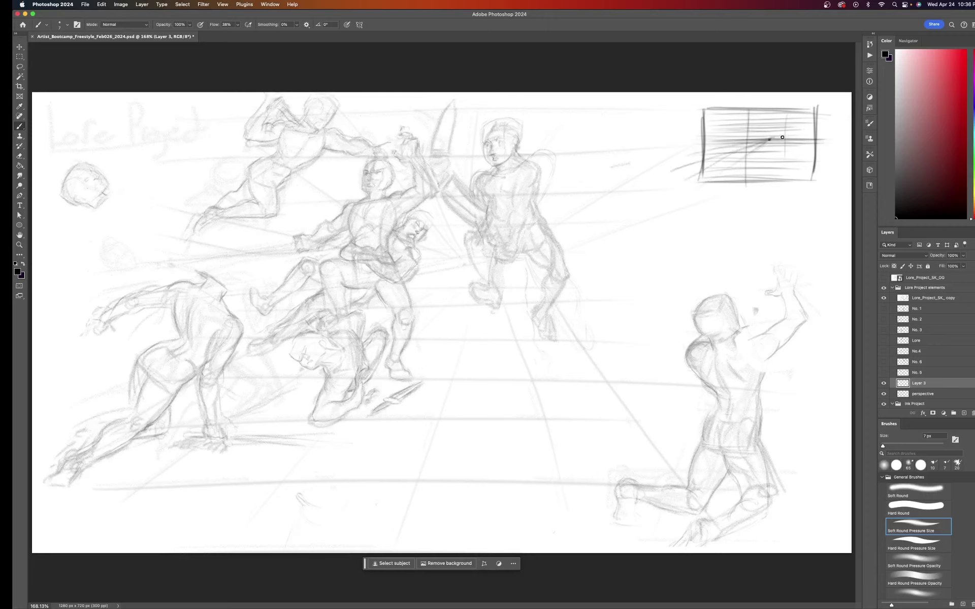
{"action": "mouse_move", "coordinate": [766, 147]}
{"action": "left_mouse_down"}
{"action": "mouse_move", "coordinate": [752, 166]}
{"action": "mouse_move", "coordinate": [786, 185]}
{"action": "left_mouse_up"}
{"action": "mouse_move", "coordinate": [771, 140]}
{"action": "left_mouse_down"}
{"action": "mouse_move", "coordinate": [817, 182]}
{"action": "mouse_move", "coordinate": [778, 139]}
{"action": "mouse_move", "coordinate": [822, 173]}
{"action": "left_mouse_up"}
{"action": "mouse_move", "coordinate": [746, 134]}
{"action": "left_mouse_down"}
{"action": "mouse_move", "coordinate": [714, 122]}
{"action": "mouse_move", "coordinate": [778, 140]}
{"action": "mouse_move", "coordinate": [748, 105]}
{"action": "left_mouse_up"}
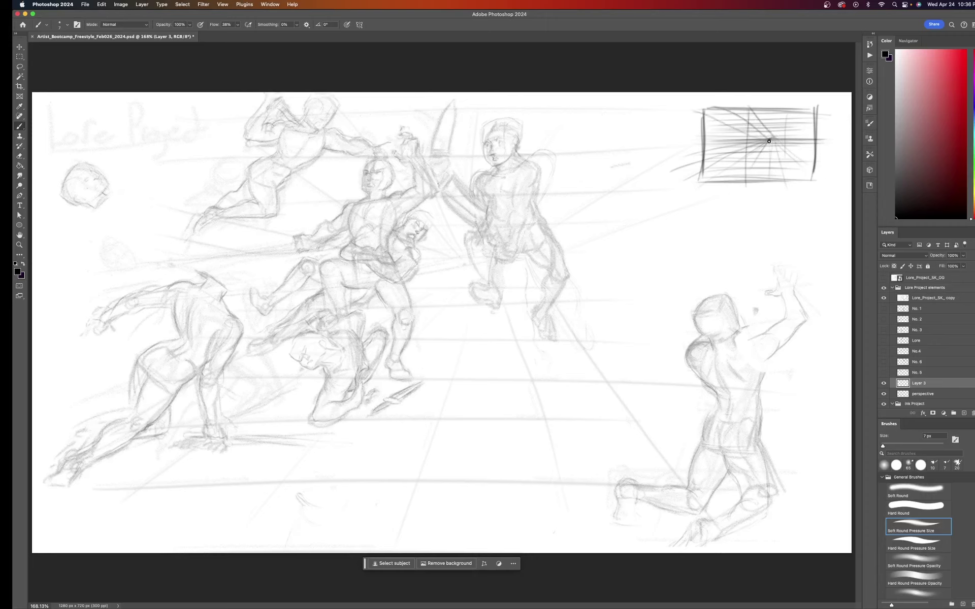
{"action": "mouse_move", "coordinate": [769, 141]}
{"action": "left_mouse_down"}
{"action": "mouse_move", "coordinate": [777, 104]}
{"action": "mouse_move", "coordinate": [811, 115]}
{"action": "left_mouse_up"}
{"action": "mouse_move", "coordinate": [749, 115]}
{"action": "left_mouse_down"}
{"action": "mouse_move", "coordinate": [749, 146]}
{"action": "mouse_move", "coordinate": [727, 146]}
{"action": "left_mouse_up"}
{"action": "left_click_drag", "start_coordinate": [722, 113], "coordinate": [713, 168]}
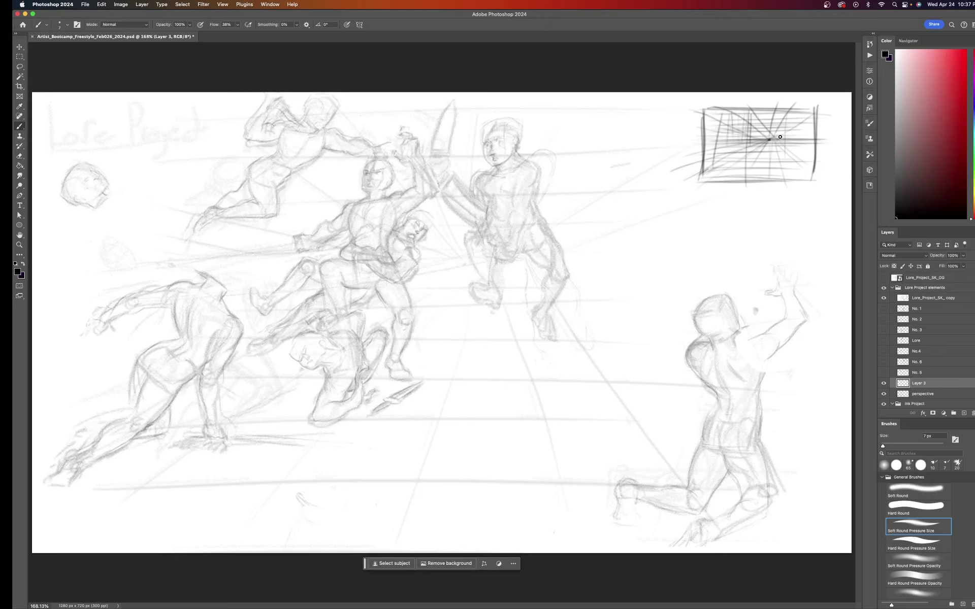
- Add perspective lines across the right half of the thumbnail and darken its horizon line from the vanishing point toward the left edge
{"action": "mouse_move", "coordinate": [786, 115]}
{"action": "left_mouse_down"}
{"action": "mouse_move", "coordinate": [794, 137]}
{"action": "mouse_move", "coordinate": [802, 103]}
{"action": "mouse_move", "coordinate": [804, 156]}
{"action": "left_mouse_up"}
{"action": "left_click_drag", "start_coordinate": [777, 146], "coordinate": [796, 183]}
{"action": "left_click_drag", "start_coordinate": [757, 139], "coordinate": [711, 138]}
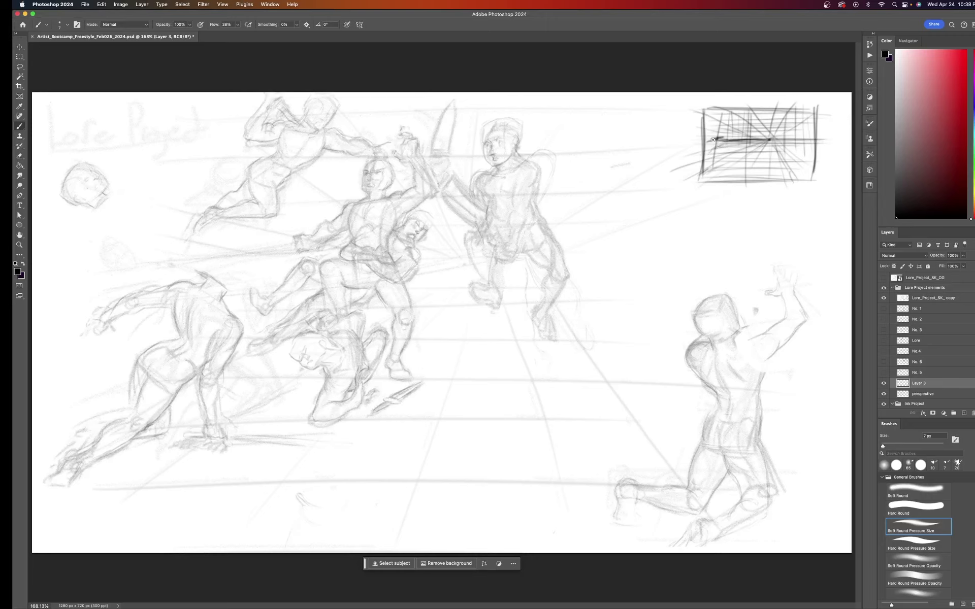
- Block in rough figure shapes at the thumbnail's left and right, with angled tree trunks along its right side
{"action": "mouse_move", "coordinate": [716, 142]}
{"action": "left_mouse_down"}
{"action": "mouse_move", "coordinate": [712, 163]}
{"action": "mouse_move", "coordinate": [726, 142]}
{"action": "mouse_move", "coordinate": [720, 161]}
{"action": "mouse_move", "coordinate": [780, 156]}
{"action": "mouse_move", "coordinate": [808, 183]}
{"action": "left_mouse_up"}
{"action": "mouse_move", "coordinate": [783, 147]}
{"action": "left_mouse_down"}
{"action": "mouse_move", "coordinate": [729, 154]}
{"action": "mouse_move", "coordinate": [744, 147]}
{"action": "mouse_move", "coordinate": [740, 118]}
{"action": "mouse_move", "coordinate": [733, 144]}
{"action": "mouse_move", "coordinate": [737, 114]}
{"action": "mouse_move", "coordinate": [732, 138]}
{"action": "mouse_move", "coordinate": [742, 134]}
{"action": "mouse_move", "coordinate": [740, 116]}
{"action": "mouse_move", "coordinate": [757, 139]}
{"action": "mouse_move", "coordinate": [785, 137]}
{"action": "mouse_move", "coordinate": [779, 113]}
{"action": "mouse_move", "coordinate": [782, 146]}
{"action": "mouse_move", "coordinate": [779, 115]}
{"action": "mouse_move", "coordinate": [786, 145]}
{"action": "mouse_move", "coordinate": [791, 136]}
{"action": "mouse_move", "coordinate": [786, 111]}
{"action": "mouse_move", "coordinate": [780, 147]}
{"action": "left_mouse_up"}
{"action": "mouse_move", "coordinate": [778, 109]}
{"action": "left_mouse_down"}
{"action": "mouse_move", "coordinate": [771, 125]}
{"action": "mouse_move", "coordinate": [783, 117]}
{"action": "mouse_move", "coordinate": [773, 111]}
{"action": "mouse_move", "coordinate": [809, 113]}
{"action": "mouse_move", "coordinate": [801, 157]}
{"action": "left_mouse_up"}
{"action": "mouse_move", "coordinate": [815, 119]}
{"action": "left_mouse_down"}
{"action": "mouse_move", "coordinate": [801, 156]}
{"action": "mouse_move", "coordinate": [808, 142]}
{"action": "left_mouse_up"}
{"action": "left_click_drag", "start_coordinate": [811, 140], "coordinate": [799, 176]}
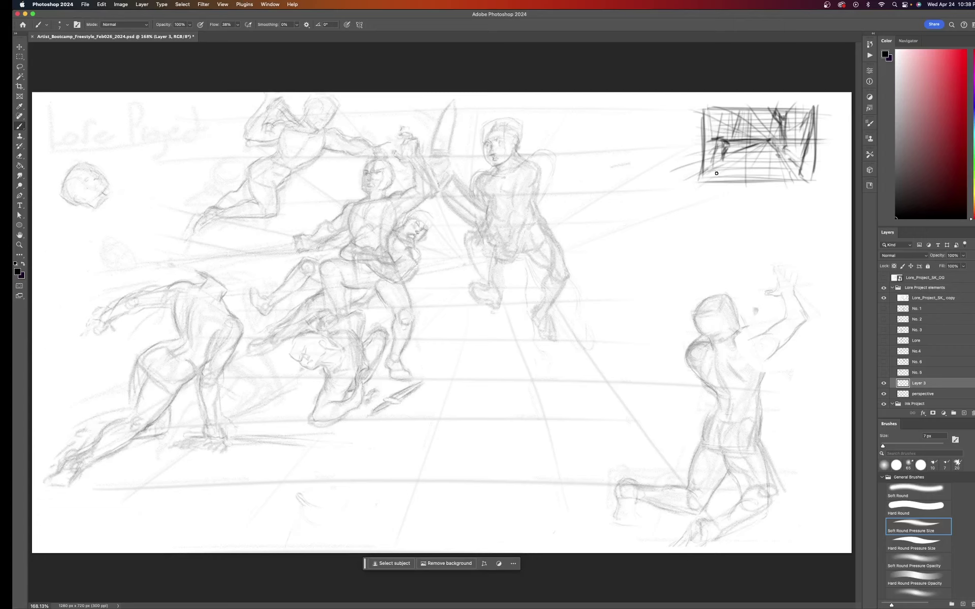
- Fill a thick black tree trunk along the thumbnail's left edge and rough in small figures near the vanishing point
{"action": "mouse_move", "coordinate": [707, 98]}
{"action": "left_mouse_down"}
{"action": "mouse_move", "coordinate": [719, 201]}
{"action": "mouse_move", "coordinate": [709, 105]}
{"action": "mouse_move", "coordinate": [705, 185]}
{"action": "mouse_move", "coordinate": [704, 138]}
{"action": "mouse_move", "coordinate": [712, 172]}
{"action": "mouse_move", "coordinate": [711, 161]}
{"action": "mouse_move", "coordinate": [709, 179]}
{"action": "mouse_move", "coordinate": [699, 172]}
{"action": "mouse_move", "coordinate": [703, 105]}
{"action": "left_mouse_up"}
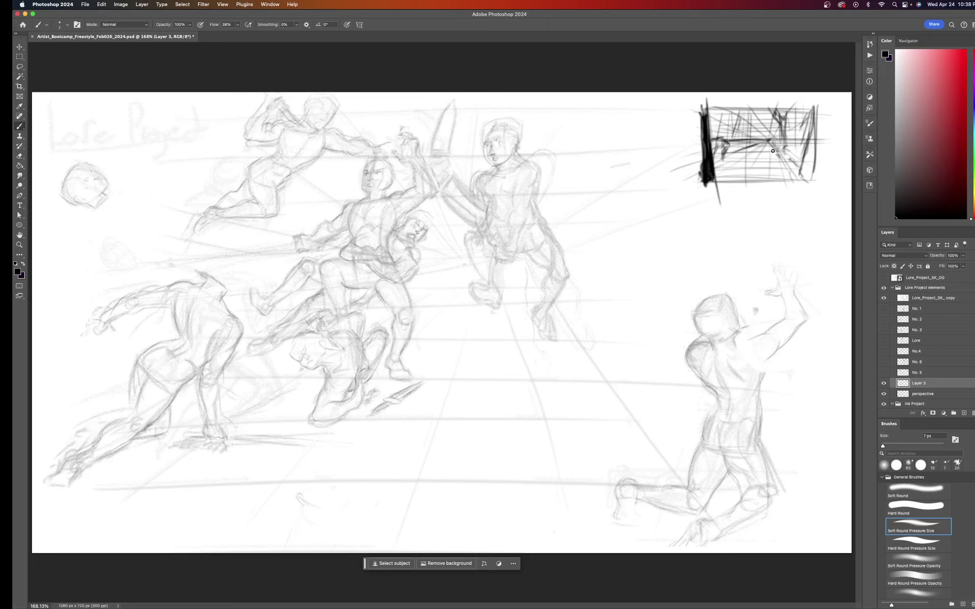
{"action": "left_click_drag", "start_coordinate": [780, 147], "coordinate": [772, 176]}
{"action": "left_click_drag", "start_coordinate": [752, 131], "coordinate": [752, 156]}
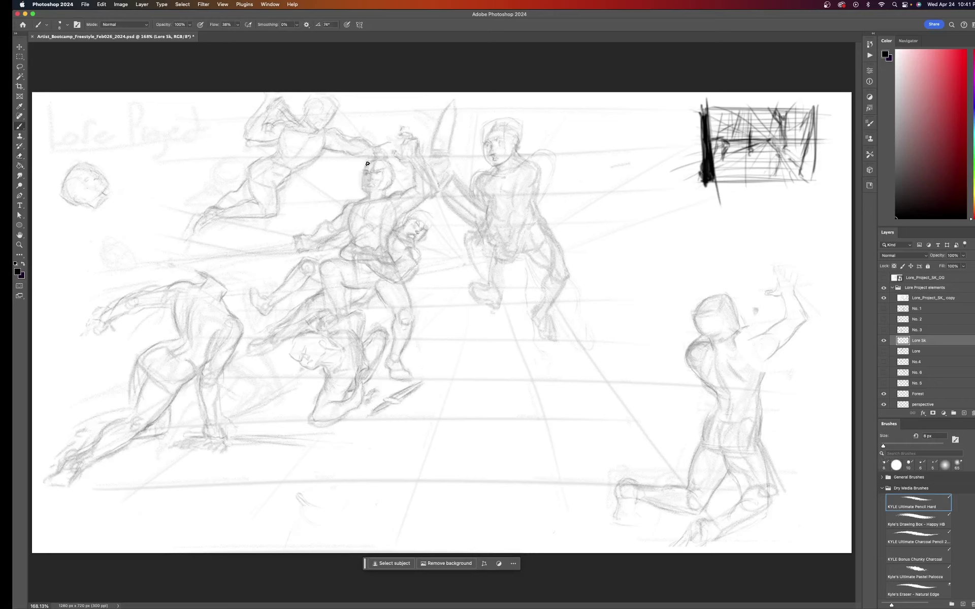
- Trace the central warrior's head, shoulders, torso and raised arm on the Lore Sk layer with the 8 px KYLE Ultimate Pencil Hard brush
{"action": "mouse_move", "coordinate": [361, 173]}
{"action": "left_mouse_down"}
{"action": "mouse_move", "coordinate": [373, 156]}
{"action": "mouse_move", "coordinate": [391, 163]}
{"action": "mouse_move", "coordinate": [362, 190]}
{"action": "mouse_move", "coordinate": [374, 189]}
{"action": "left_mouse_up"}
{"action": "mouse_move", "coordinate": [391, 194]}
{"action": "left_mouse_down"}
{"action": "mouse_move", "coordinate": [363, 195]}
{"action": "mouse_move", "coordinate": [341, 217]}
{"action": "left_mouse_up"}
{"action": "mouse_move", "coordinate": [381, 199]}
{"action": "left_mouse_down"}
{"action": "mouse_move", "coordinate": [414, 197]}
{"action": "mouse_move", "coordinate": [393, 158]}
{"action": "mouse_move", "coordinate": [416, 194]}
{"action": "mouse_move", "coordinate": [412, 206]}
{"action": "mouse_move", "coordinate": [431, 189]}
{"action": "mouse_move", "coordinate": [395, 191]}
{"action": "mouse_move", "coordinate": [388, 252]}
{"action": "left_mouse_up"}
{"action": "mouse_move", "coordinate": [355, 203]}
{"action": "left_mouse_down"}
{"action": "mouse_move", "coordinate": [363, 235]}
{"action": "mouse_move", "coordinate": [348, 221]}
{"action": "mouse_move", "coordinate": [377, 215]}
{"action": "left_mouse_up"}
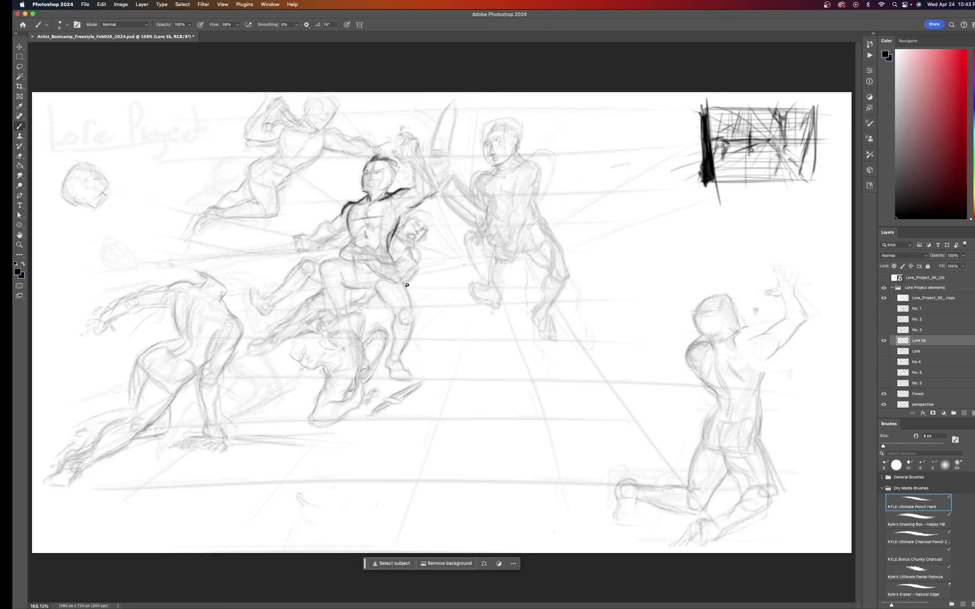
{"action": "mouse_move", "coordinate": [410, 210]}
{"action": "left_mouse_down"}
{"action": "mouse_move", "coordinate": [402, 214]}
{"action": "mouse_move", "coordinate": [424, 199]}
{"action": "mouse_move", "coordinate": [406, 193]}
{"action": "mouse_move", "coordinate": [414, 173]}
{"action": "mouse_move", "coordinate": [429, 166]}
{"action": "mouse_move", "coordinate": [440, 188]}
{"action": "mouse_move", "coordinate": [421, 152]}
{"action": "mouse_move", "coordinate": [427, 201]}
{"action": "mouse_move", "coordinate": [434, 193]}
{"action": "mouse_move", "coordinate": [421, 204]}
{"action": "mouse_move", "coordinate": [439, 189]}
{"action": "left_mouse_up"}
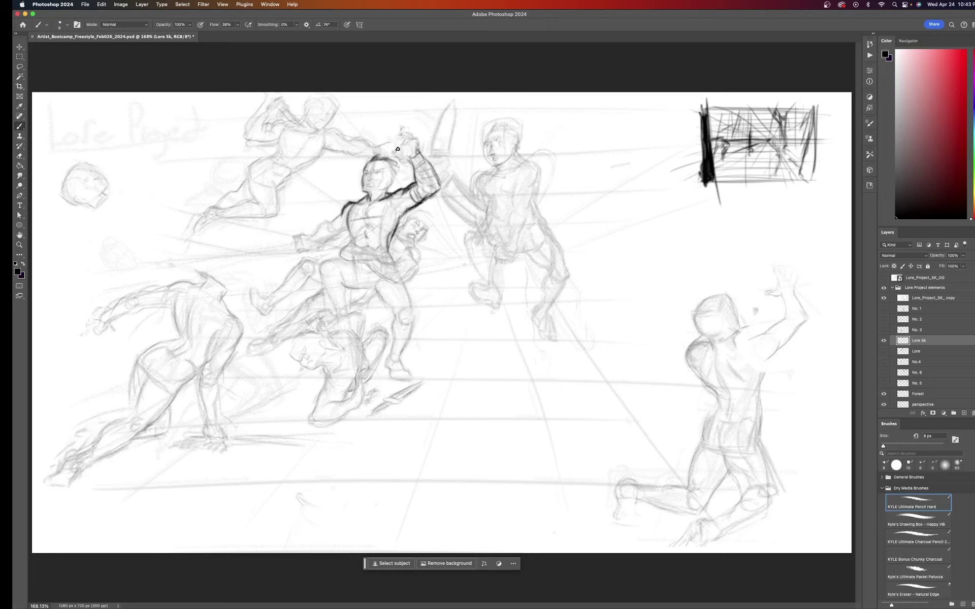
{"action": "mouse_move", "coordinate": [401, 149]}
{"action": "left_mouse_down"}
{"action": "mouse_move", "coordinate": [409, 155]}
{"action": "mouse_move", "coordinate": [419, 136]}
{"action": "mouse_move", "coordinate": [417, 151]}
{"action": "left_mouse_up"}
- Trace the warrior's waist, tunic hem and standing leg down to the wrapped boot
{"action": "mouse_move", "coordinate": [387, 237]}
{"action": "left_mouse_down"}
{"action": "mouse_move", "coordinate": [398, 269]}
{"action": "mouse_move", "coordinate": [356, 266]}
{"action": "mouse_move", "coordinate": [365, 289]}
{"action": "mouse_move", "coordinate": [356, 288]}
{"action": "mouse_move", "coordinate": [415, 248]}
{"action": "mouse_move", "coordinate": [382, 292]}
{"action": "mouse_move", "coordinate": [385, 305]}
{"action": "mouse_move", "coordinate": [399, 270]}
{"action": "mouse_move", "coordinate": [405, 287]}
{"action": "mouse_move", "coordinate": [396, 263]}
{"action": "mouse_move", "coordinate": [407, 295]}
{"action": "mouse_move", "coordinate": [387, 302]}
{"action": "mouse_move", "coordinate": [377, 284]}
{"action": "mouse_move", "coordinate": [406, 324]}
{"action": "mouse_move", "coordinate": [399, 355]}
{"action": "left_mouse_up"}
{"action": "left_click_drag", "start_coordinate": [391, 314], "coordinate": [388, 362]}
{"action": "mouse_move", "coordinate": [406, 327]}
{"action": "left_mouse_down"}
{"action": "mouse_move", "coordinate": [389, 317]}
{"action": "mouse_move", "coordinate": [412, 324]}
{"action": "mouse_move", "coordinate": [399, 341]}
{"action": "mouse_move", "coordinate": [394, 335]}
{"action": "mouse_move", "coordinate": [399, 360]}
{"action": "mouse_move", "coordinate": [388, 366]}
{"action": "mouse_move", "coordinate": [387, 355]}
{"action": "mouse_move", "coordinate": [383, 366]}
{"action": "mouse_move", "coordinate": [412, 379]}
{"action": "mouse_move", "coordinate": [388, 352]}
{"action": "left_mouse_up"}
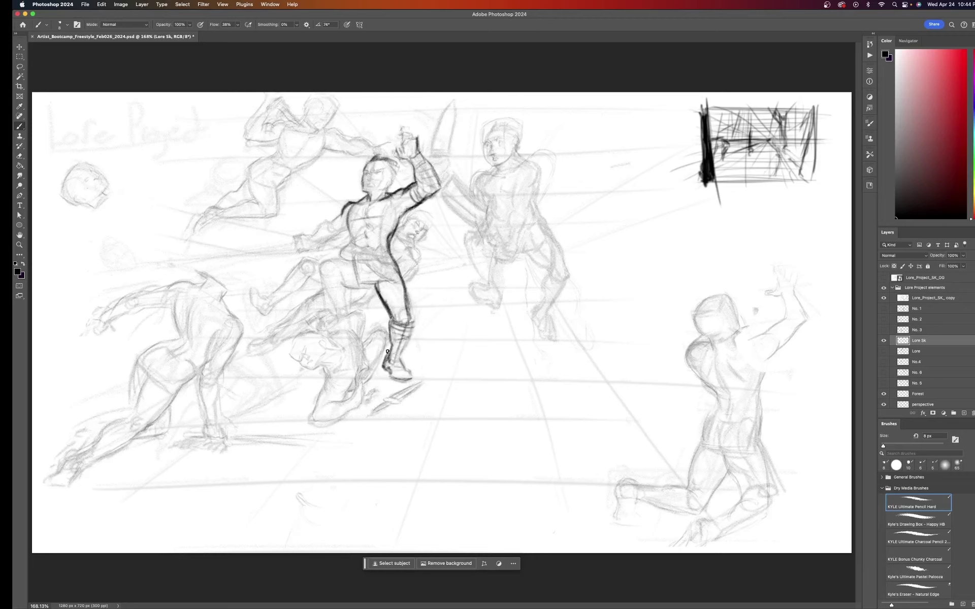
- Trace the warrior's outstretched sword arm and hand, and sketch shoulder-length hair around the head
{"action": "mouse_move", "coordinate": [345, 208]}
{"action": "left_mouse_down"}
{"action": "mouse_move", "coordinate": [331, 222]}
{"action": "mouse_move", "coordinate": [350, 225]}
{"action": "mouse_move", "coordinate": [302, 233]}
{"action": "mouse_move", "coordinate": [304, 249]}
{"action": "mouse_move", "coordinate": [294, 241]}
{"action": "mouse_move", "coordinate": [296, 252]}
{"action": "mouse_move", "coordinate": [259, 250]}
{"action": "left_mouse_up"}
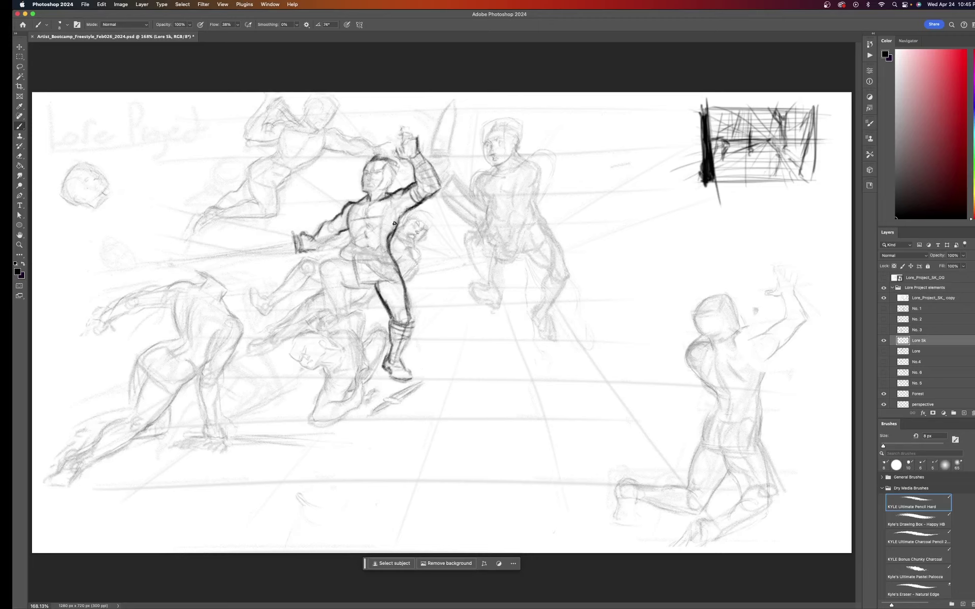
{"action": "mouse_move", "coordinate": [384, 161]}
{"action": "left_mouse_down"}
{"action": "mouse_move", "coordinate": [394, 189]}
{"action": "mouse_move", "coordinate": [360, 176]}
{"action": "mouse_move", "coordinate": [367, 162]}
{"action": "mouse_move", "coordinate": [356, 191]}
{"action": "mouse_move", "coordinate": [365, 194]}
{"action": "mouse_move", "coordinate": [360, 202]}
{"action": "mouse_move", "coordinate": [392, 164]}
{"action": "mouse_move", "coordinate": [400, 192]}
{"action": "left_mouse_up"}
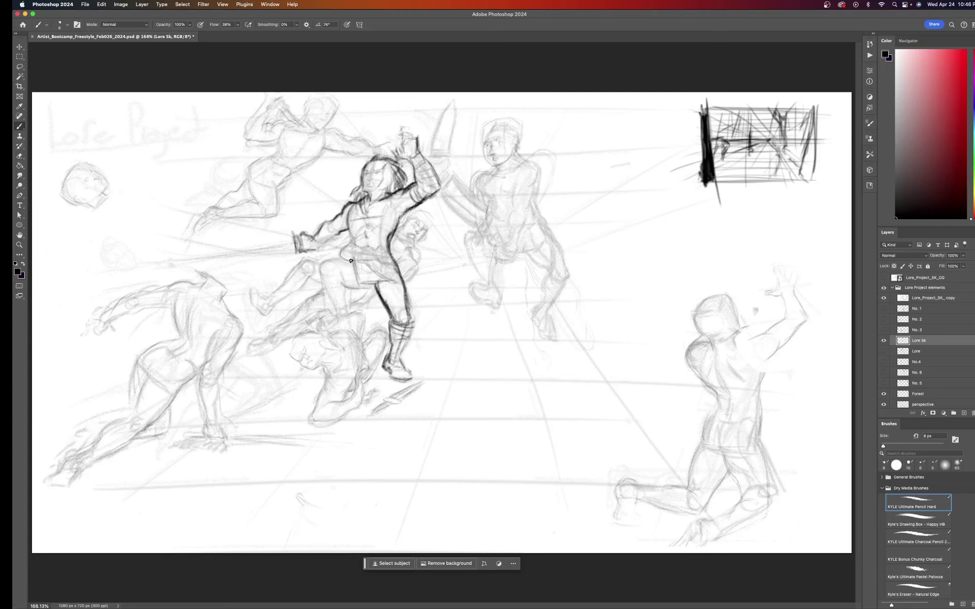
- Draw the warrior's bent rear leg with its knee and foot, and reinforce the standing leg and boot
{"action": "mouse_move", "coordinate": [356, 259]}
{"action": "left_mouse_down"}
{"action": "mouse_move", "coordinate": [338, 283]}
{"action": "mouse_move", "coordinate": [341, 273]}
{"action": "mouse_move", "coordinate": [333, 277]}
{"action": "mouse_move", "coordinate": [332, 352]}
{"action": "left_mouse_up"}
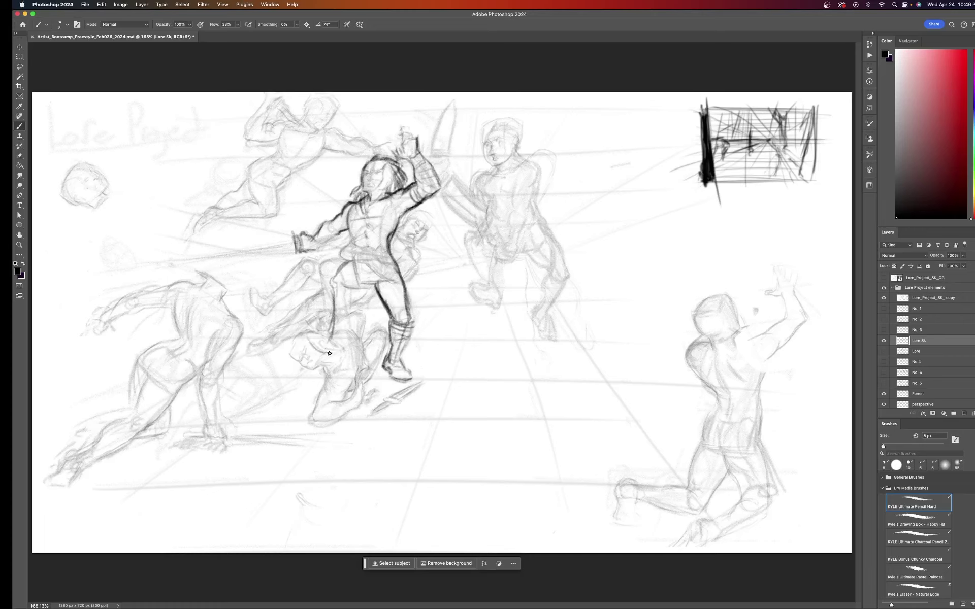
{"action": "mouse_move", "coordinate": [350, 291]}
{"action": "left_mouse_down"}
{"action": "mouse_move", "coordinate": [366, 283]}
{"action": "mouse_move", "coordinate": [351, 291]}
{"action": "mouse_move", "coordinate": [337, 283]}
{"action": "mouse_move", "coordinate": [350, 321]}
{"action": "mouse_move", "coordinate": [329, 353]}
{"action": "mouse_move", "coordinate": [342, 335]}
{"action": "mouse_move", "coordinate": [307, 349]}
{"action": "left_mouse_up"}
{"action": "left_click_drag", "start_coordinate": [380, 283], "coordinate": [385, 377]}
{"action": "left_click_drag", "start_coordinate": [399, 272], "coordinate": [408, 377]}
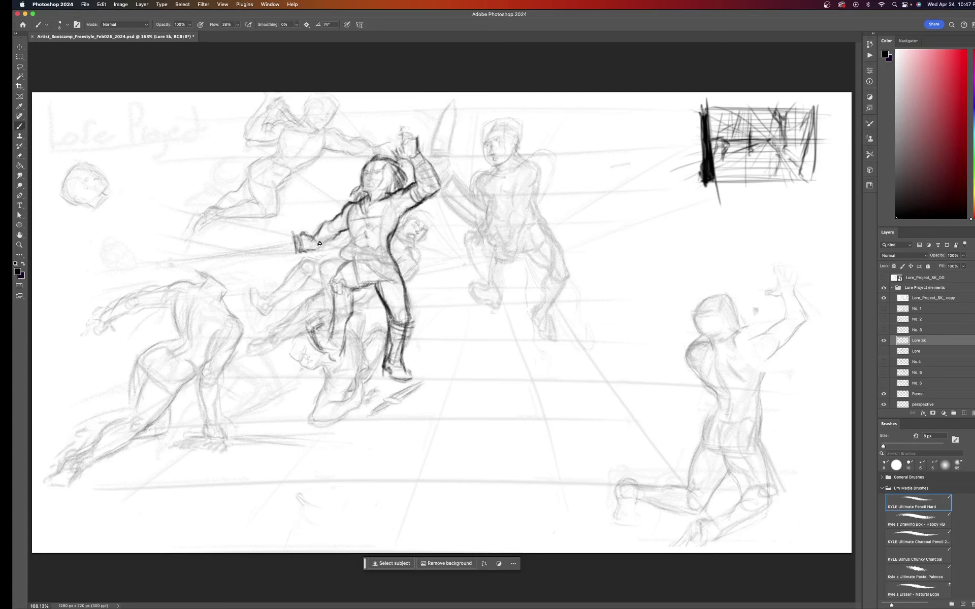
- Hide the Lore_Project_SK_ copy layer, show the character references, and toggle the Lore Sk layer off and on to check it
{"action": "left_click", "coordinate": [883, 299]}
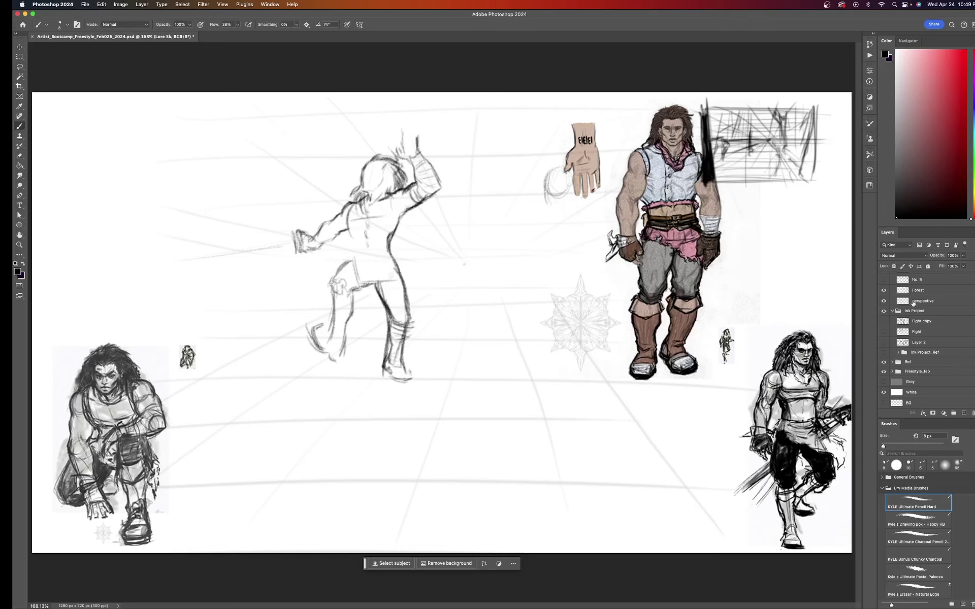
{"action": "scroll", "coordinate": [914, 305], "scroll_direction": "up", "scroll_amount": 5}
{"action": "left_click", "coordinate": [883, 342]}
{"action": "left_click", "coordinate": [883, 342]}
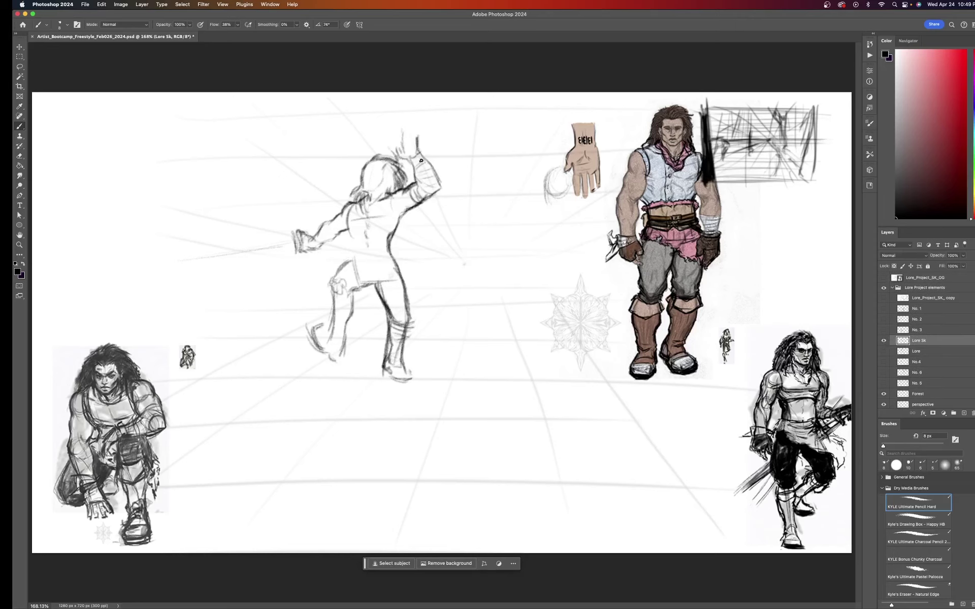
{"action": "key", "text": "ctrl+t"}
{"action": "left_click_drag", "start_coordinate": [578, 383], "coordinate": [818, 559]}
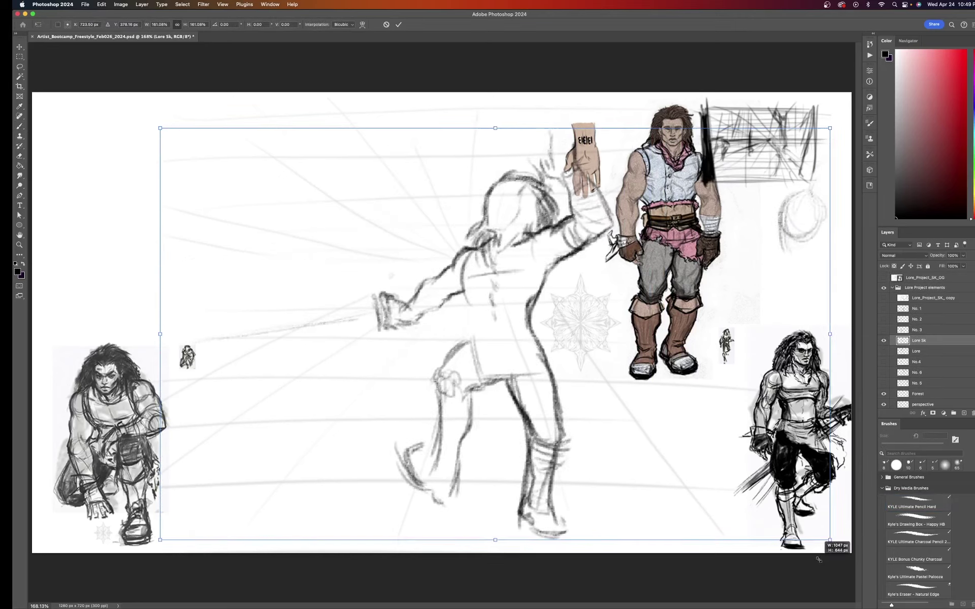
{"action": "left_click_drag", "start_coordinate": [543, 211], "coordinate": [426, 194]}
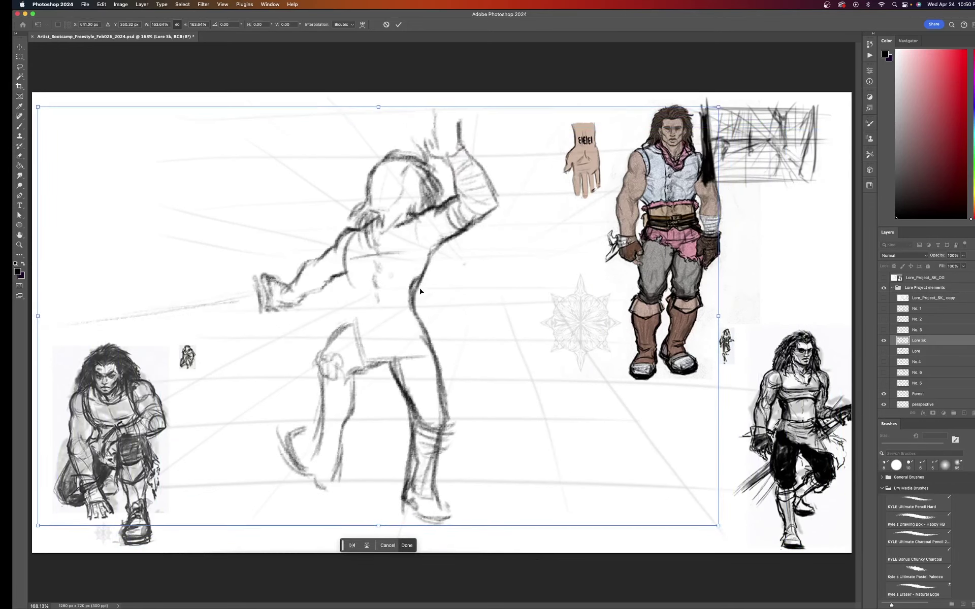
{"action": "key", "text": "m"}
{"action": "key", "text": "ctrl+z"}
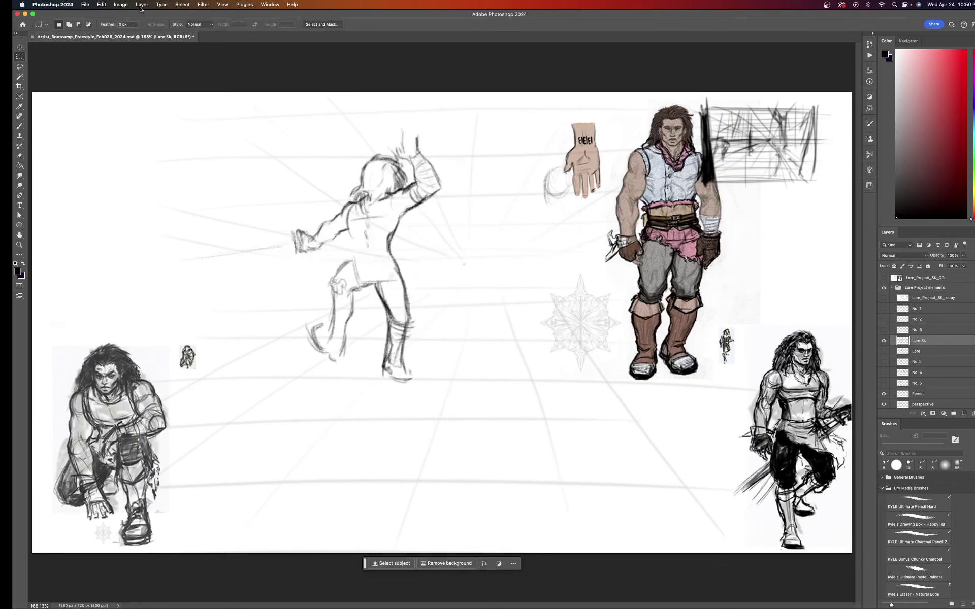
- Duplicate the Lore Sk layer and hide the original
{"action": "left_click", "coordinate": [141, 4]}
{"action": "key", "text": "ctrl+j"}
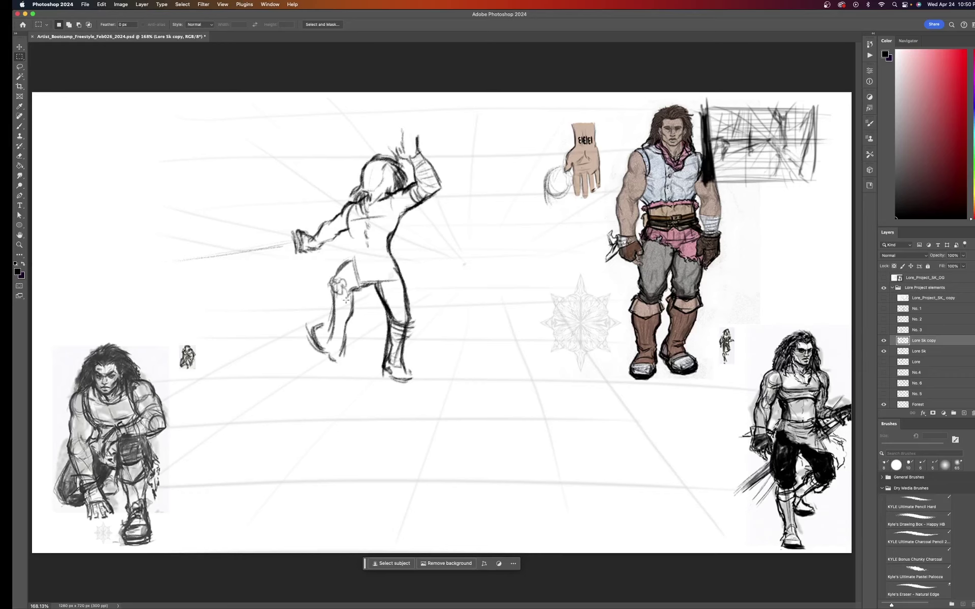
{"action": "left_click", "coordinate": [883, 351]}
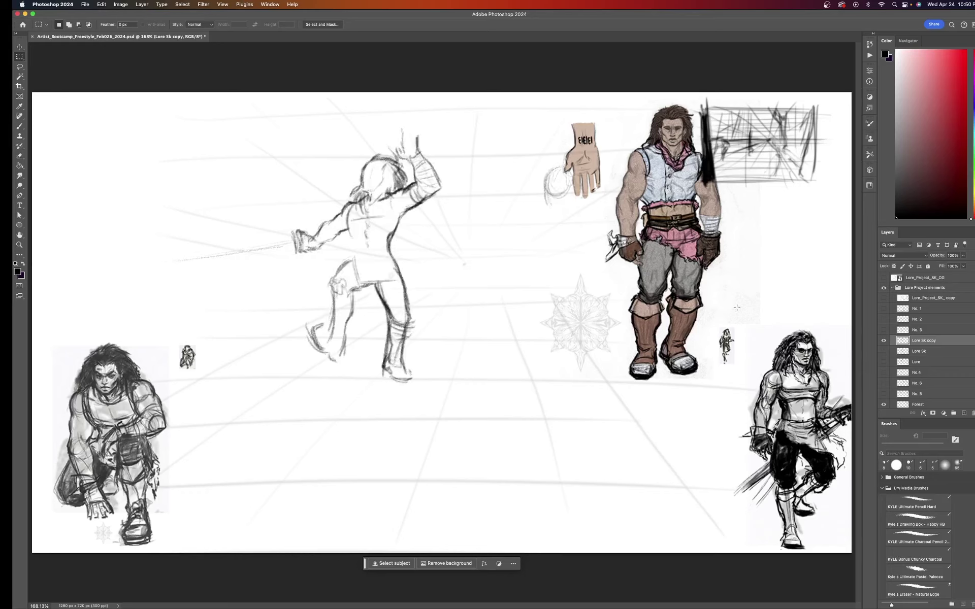
- Enlarge the duplicated warrior sketch to nearly the canvas height, reposition it left of centre, and lighten its lines with the Eraser
{"action": "key", "text": "ctrl+t"}
{"action": "left_click_drag", "start_coordinate": [696, 472], "coordinate": [838, 533]}
{"action": "mouse_move", "coordinate": [468, 185]}
{"action": "left_mouse_down"}
{"action": "mouse_move", "coordinate": [338, 185]}
{"action": "mouse_move", "coordinate": [375, 178]}
{"action": "mouse_move", "coordinate": [353, 236]}
{"action": "mouse_move", "coordinate": [390, 233]}
{"action": "mouse_move", "coordinate": [300, 334]}
{"action": "mouse_move", "coordinate": [386, 456]}
{"action": "mouse_move", "coordinate": [377, 473]}
{"action": "mouse_move", "coordinate": [370, 365]}
{"action": "mouse_move", "coordinate": [396, 446]}
{"action": "mouse_move", "coordinate": [396, 355]}
{"action": "left_mouse_up"}
{"action": "key", "text": "Return"}
{"action": "key", "text": "e"}
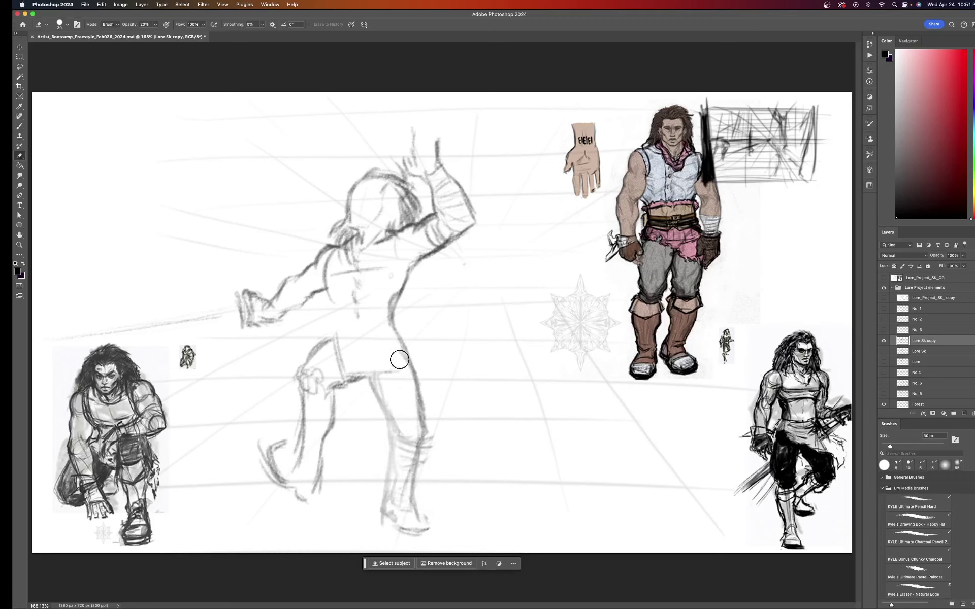
- Draw the enlarged warrior's face with a 5 px pencil brush, adding the head contour, ear, angry brow, nose and mouth
{"action": "key", "text": "b"}
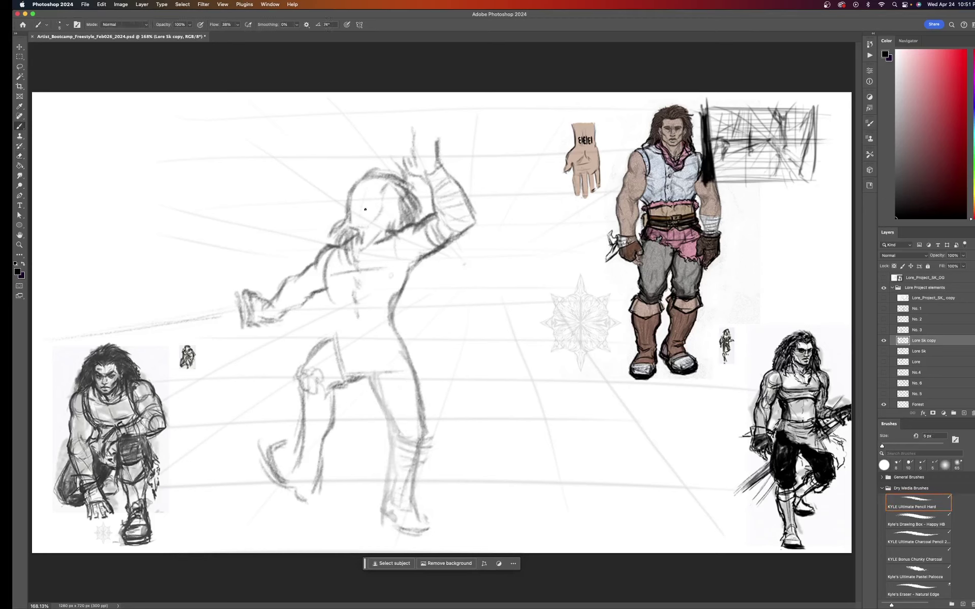
{"action": "mouse_move", "coordinate": [365, 209]}
{"action": "left_mouse_down"}
{"action": "mouse_move", "coordinate": [376, 181]}
{"action": "mouse_move", "coordinate": [350, 193]}
{"action": "mouse_move", "coordinate": [351, 218]}
{"action": "mouse_move", "coordinate": [356, 202]}
{"action": "mouse_move", "coordinate": [383, 237]}
{"action": "left_mouse_up"}
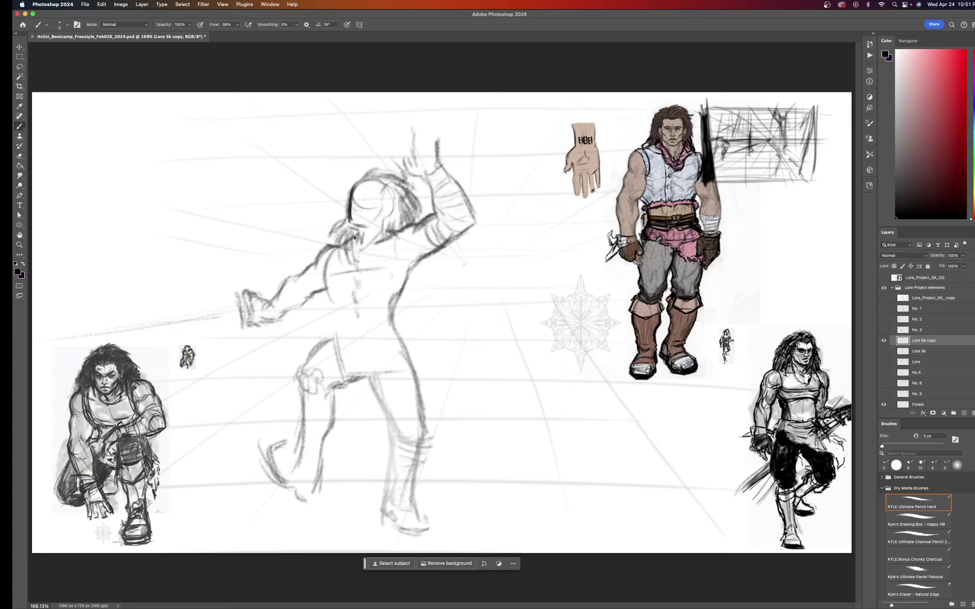
{"action": "mouse_move", "coordinate": [378, 192]}
{"action": "left_mouse_down"}
{"action": "mouse_move", "coordinate": [363, 225]}
{"action": "mouse_move", "coordinate": [370, 201]}
{"action": "left_mouse_up"}
{"action": "mouse_move", "coordinate": [386, 204]}
{"action": "left_mouse_down"}
{"action": "mouse_move", "coordinate": [383, 217]}
{"action": "mouse_move", "coordinate": [358, 204]}
{"action": "left_mouse_up"}
{"action": "left_click_drag", "start_coordinate": [361, 195], "coordinate": [373, 199]}
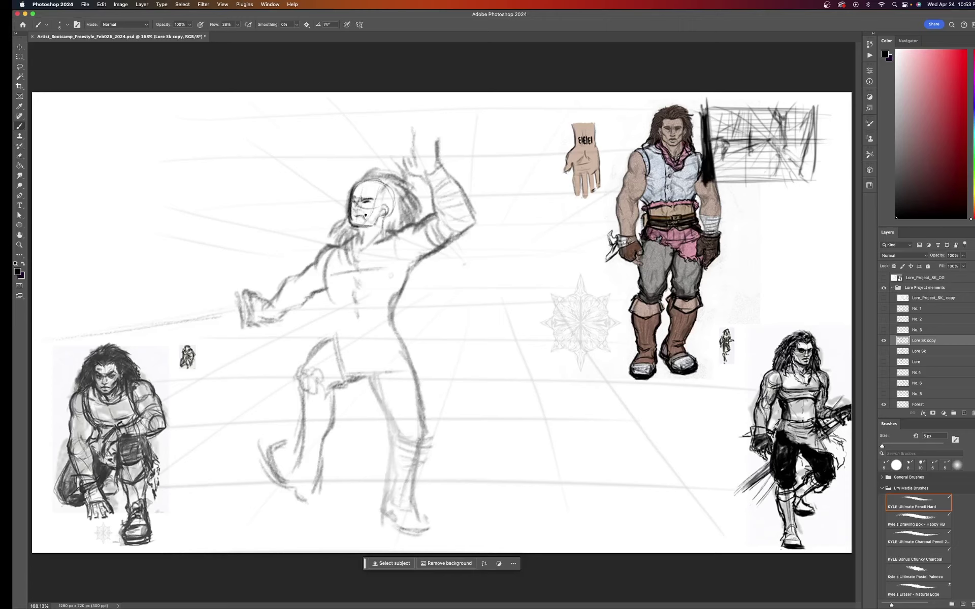
{"action": "left_click_drag", "start_coordinate": [352, 218], "coordinate": [361, 221]}
- Draw the warrior's neck, shoulders, chest and waist with a 10 px pencil brush, and rework the flowing hair
{"action": "mouse_move", "coordinate": [355, 228]}
{"action": "left_mouse_down"}
{"action": "mouse_move", "coordinate": [332, 248]}
{"action": "mouse_move", "coordinate": [348, 245]}
{"action": "mouse_move", "coordinate": [329, 305]}
{"action": "left_mouse_up"}
{"action": "key", "text": "bracketright"}
{"action": "key", "text": "bracketright"}
{"action": "left_click_drag", "start_coordinate": [403, 256], "coordinate": [378, 303]}
{"action": "mouse_move", "coordinate": [388, 239]}
{"action": "left_mouse_down"}
{"action": "mouse_move", "coordinate": [397, 288]}
{"action": "mouse_move", "coordinate": [362, 244]}
{"action": "mouse_move", "coordinate": [348, 343]}
{"action": "mouse_move", "coordinate": [395, 334]}
{"action": "mouse_move", "coordinate": [342, 326]}
{"action": "left_mouse_up"}
{"action": "left_click_drag", "start_coordinate": [324, 286], "coordinate": [343, 316]}
{"action": "mouse_move", "coordinate": [321, 255]}
{"action": "left_mouse_down"}
{"action": "mouse_move", "coordinate": [422, 226]}
{"action": "mouse_move", "coordinate": [462, 231]}
{"action": "mouse_move", "coordinate": [436, 216]}
{"action": "left_mouse_up"}
{"action": "left_click_drag", "start_coordinate": [414, 254], "coordinate": [396, 306]}
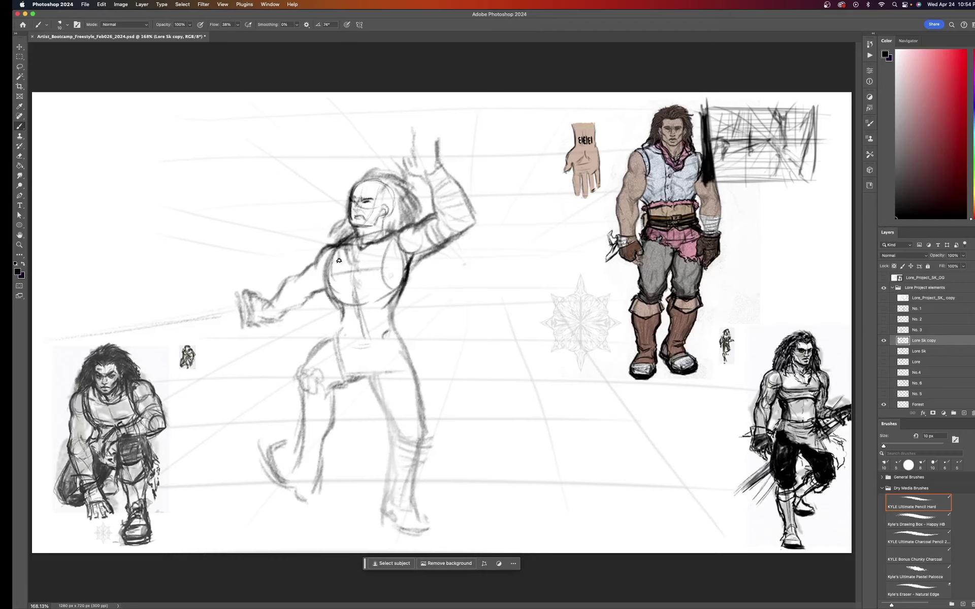
{"action": "mouse_move", "coordinate": [355, 184]}
{"action": "left_mouse_down"}
{"action": "mouse_move", "coordinate": [380, 181]}
{"action": "mouse_move", "coordinate": [395, 201]}
{"action": "mouse_move", "coordinate": [384, 203]}
{"action": "mouse_move", "coordinate": [378, 231]}
{"action": "mouse_move", "coordinate": [357, 185]}
{"action": "mouse_move", "coordinate": [375, 177]}
{"action": "mouse_move", "coordinate": [360, 175]}
{"action": "mouse_move", "coordinate": [395, 184]}
{"action": "mouse_move", "coordinate": [372, 173]}
{"action": "mouse_move", "coordinate": [381, 171]}
{"action": "mouse_move", "coordinate": [345, 190]}
{"action": "mouse_move", "coordinate": [353, 180]}
{"action": "mouse_move", "coordinate": [364, 180]}
{"action": "mouse_move", "coordinate": [344, 198]}
{"action": "mouse_move", "coordinate": [337, 243]}
{"action": "left_mouse_up"}
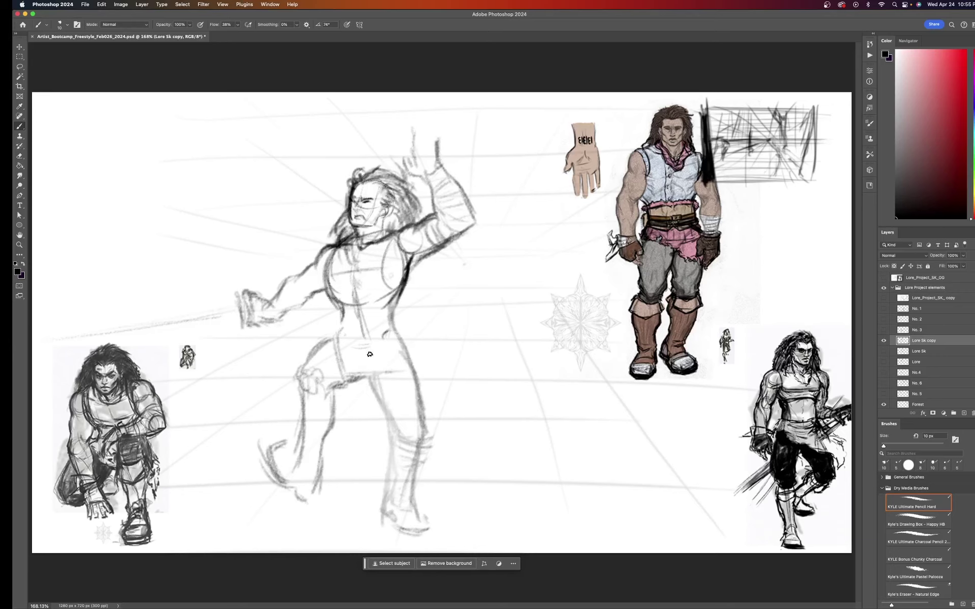
- Refine the warrior's hips and tunic skirt, and draw the standing leg with its knee joint and boot
{"action": "mouse_move", "coordinate": [345, 323]}
{"action": "left_mouse_down"}
{"action": "mouse_move", "coordinate": [396, 335]}
{"action": "mouse_move", "coordinate": [414, 370]}
{"action": "mouse_move", "coordinate": [345, 377]}
{"action": "mouse_move", "coordinate": [388, 416]}
{"action": "mouse_move", "coordinate": [365, 376]}
{"action": "mouse_move", "coordinate": [407, 359]}
{"action": "mouse_move", "coordinate": [424, 431]}
{"action": "left_mouse_up"}
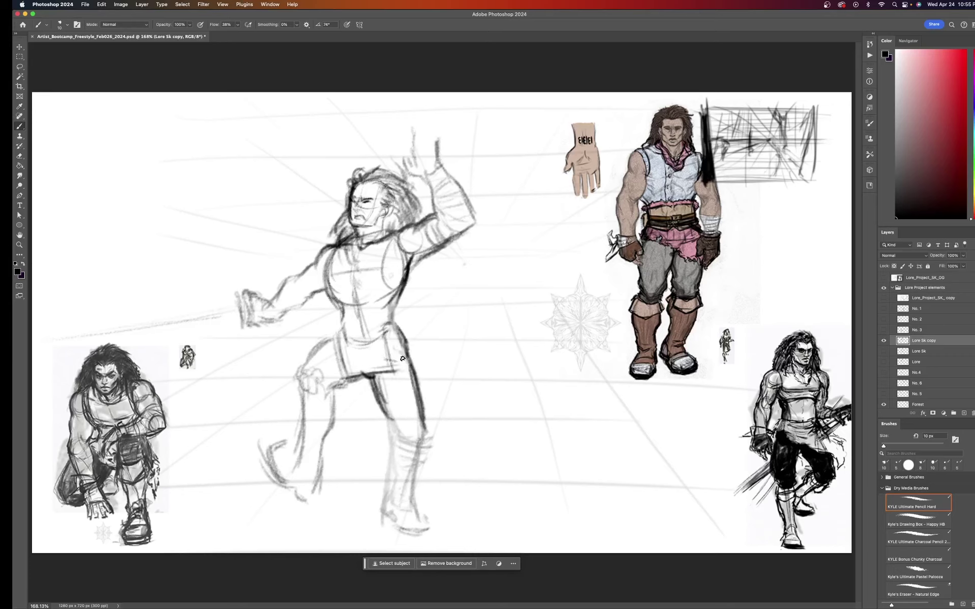
{"action": "mouse_move", "coordinate": [390, 361]}
{"action": "left_mouse_down"}
{"action": "mouse_move", "coordinate": [409, 438]}
{"action": "mouse_move", "coordinate": [393, 419]}
{"action": "mouse_move", "coordinate": [416, 442]}
{"action": "mouse_move", "coordinate": [419, 404]}
{"action": "mouse_move", "coordinate": [399, 462]}
{"action": "mouse_move", "coordinate": [393, 455]}
{"action": "mouse_move", "coordinate": [393, 490]}
{"action": "mouse_move", "coordinate": [392, 443]}
{"action": "mouse_move", "coordinate": [390, 504]}
{"action": "left_mouse_up"}
{"action": "mouse_move", "coordinate": [413, 438]}
{"action": "left_mouse_down"}
{"action": "mouse_move", "coordinate": [421, 495]}
{"action": "mouse_move", "coordinate": [430, 517]}
{"action": "mouse_move", "coordinate": [436, 510]}
{"action": "mouse_move", "coordinate": [419, 526]}
{"action": "mouse_move", "coordinate": [404, 510]}
{"action": "mouse_move", "coordinate": [403, 484]}
{"action": "mouse_move", "coordinate": [401, 508]}
{"action": "mouse_move", "coordinate": [414, 514]}
{"action": "left_mouse_up"}
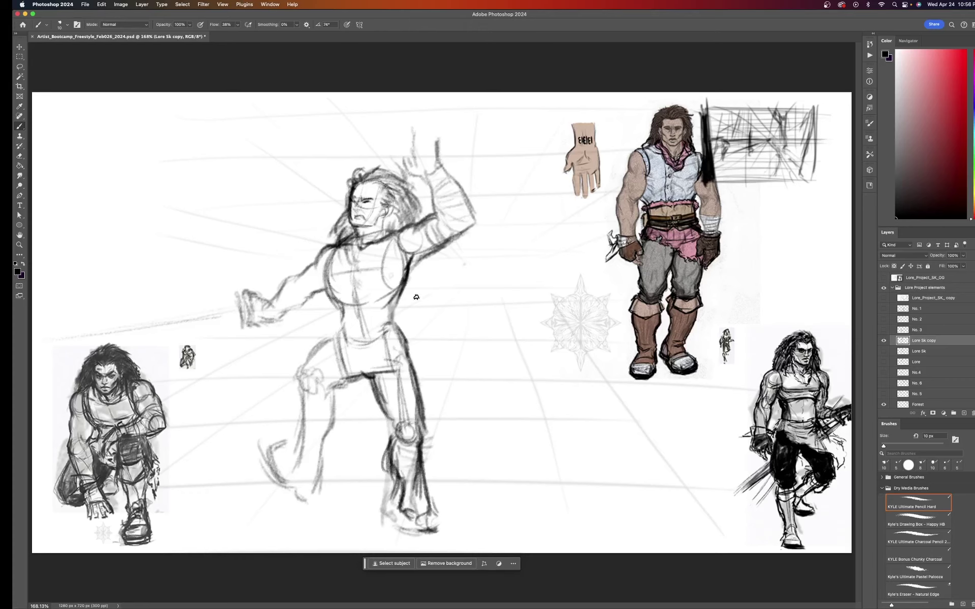
- Darken the warrior's side contour, outline the outstretched arm and fist, and extend the long sword blade to its tip
{"action": "left_click_drag", "start_coordinate": [412, 248], "coordinate": [405, 279]}
{"action": "mouse_move", "coordinate": [314, 265]}
{"action": "left_mouse_down"}
{"action": "mouse_move", "coordinate": [306, 287]}
{"action": "mouse_move", "coordinate": [319, 273]}
{"action": "mouse_move", "coordinate": [297, 288]}
{"action": "mouse_move", "coordinate": [279, 284]}
{"action": "mouse_move", "coordinate": [264, 309]}
{"action": "mouse_move", "coordinate": [287, 315]}
{"action": "mouse_move", "coordinate": [249, 321]}
{"action": "mouse_move", "coordinate": [242, 303]}
{"action": "mouse_move", "coordinate": [236, 329]}
{"action": "left_mouse_up"}
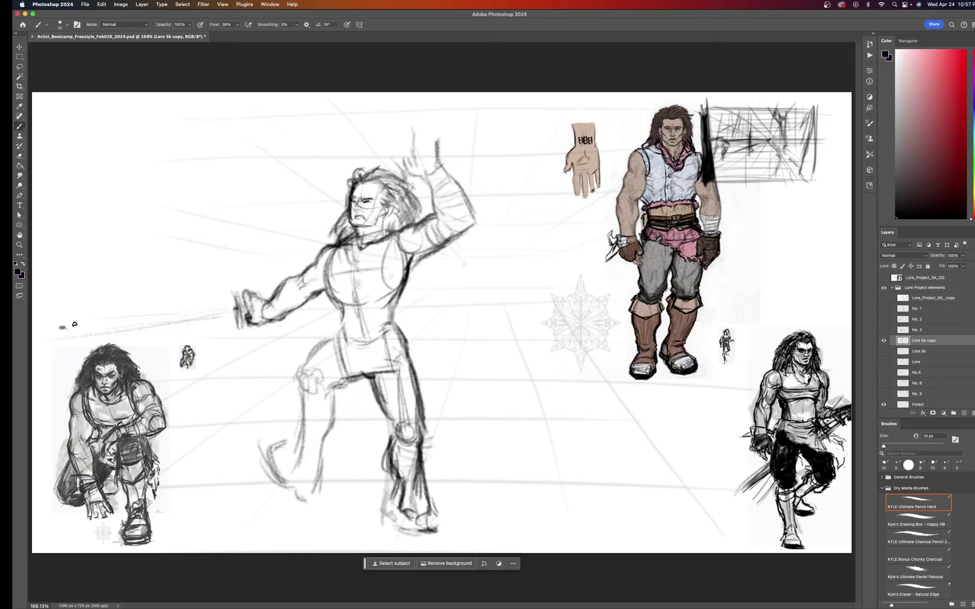
{"action": "left_click_drag", "start_coordinate": [62, 327], "coordinate": [234, 307]}
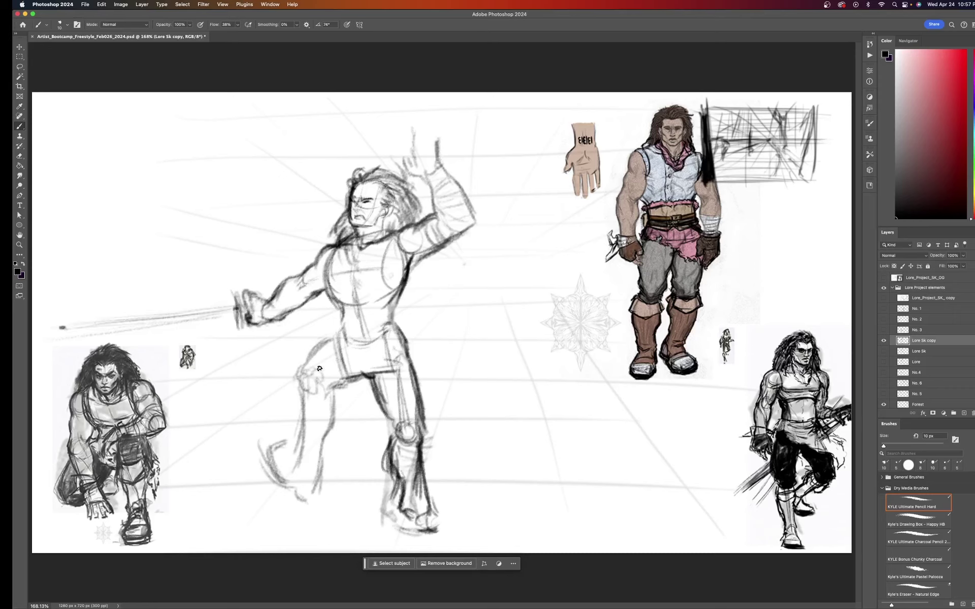
- Draw the warrior's raised rear leg with thigh, knee guard, boot cuff and pointed foot
{"action": "mouse_move", "coordinate": [329, 389]}
{"action": "left_mouse_down"}
{"action": "mouse_move", "coordinate": [292, 383]}
{"action": "mouse_move", "coordinate": [295, 355]}
{"action": "left_mouse_up"}
{"action": "mouse_move", "coordinate": [345, 333]}
{"action": "left_mouse_down"}
{"action": "mouse_move", "coordinate": [338, 393]}
{"action": "mouse_move", "coordinate": [304, 401]}
{"action": "mouse_move", "coordinate": [302, 437]}
{"action": "mouse_move", "coordinate": [280, 445]}
{"action": "mouse_move", "coordinate": [300, 471]}
{"action": "mouse_move", "coordinate": [292, 457]}
{"action": "mouse_move", "coordinate": [275, 483]}
{"action": "mouse_move", "coordinate": [304, 502]}
{"action": "left_mouse_up"}
{"action": "mouse_move", "coordinate": [296, 466]}
{"action": "left_mouse_down"}
{"action": "mouse_move", "coordinate": [312, 491]}
{"action": "mouse_move", "coordinate": [302, 465]}
{"action": "mouse_move", "coordinate": [313, 471]}
{"action": "mouse_move", "coordinate": [319, 458]}
{"action": "left_mouse_up"}
{"action": "mouse_move", "coordinate": [297, 393]}
{"action": "left_mouse_down"}
{"action": "mouse_move", "coordinate": [309, 413]}
{"action": "mouse_move", "coordinate": [301, 411]}
{"action": "mouse_move", "coordinate": [340, 410]}
{"action": "left_mouse_up"}
- Construct the raised arm's shoulder and elbow joints, and add centre line, chest and hip contours to the warrior's torso
{"action": "mouse_move", "coordinate": [401, 222]}
{"action": "left_mouse_down"}
{"action": "mouse_move", "coordinate": [424, 239]}
{"action": "mouse_move", "coordinate": [398, 236]}
{"action": "mouse_move", "coordinate": [420, 242]}
{"action": "mouse_move", "coordinate": [429, 215]}
{"action": "mouse_move", "coordinate": [447, 230]}
{"action": "mouse_move", "coordinate": [421, 197]}
{"action": "mouse_move", "coordinate": [429, 182]}
{"action": "mouse_move", "coordinate": [435, 221]}
{"action": "mouse_move", "coordinate": [425, 185]}
{"action": "mouse_move", "coordinate": [408, 246]}
{"action": "mouse_move", "coordinate": [439, 235]}
{"action": "left_mouse_up"}
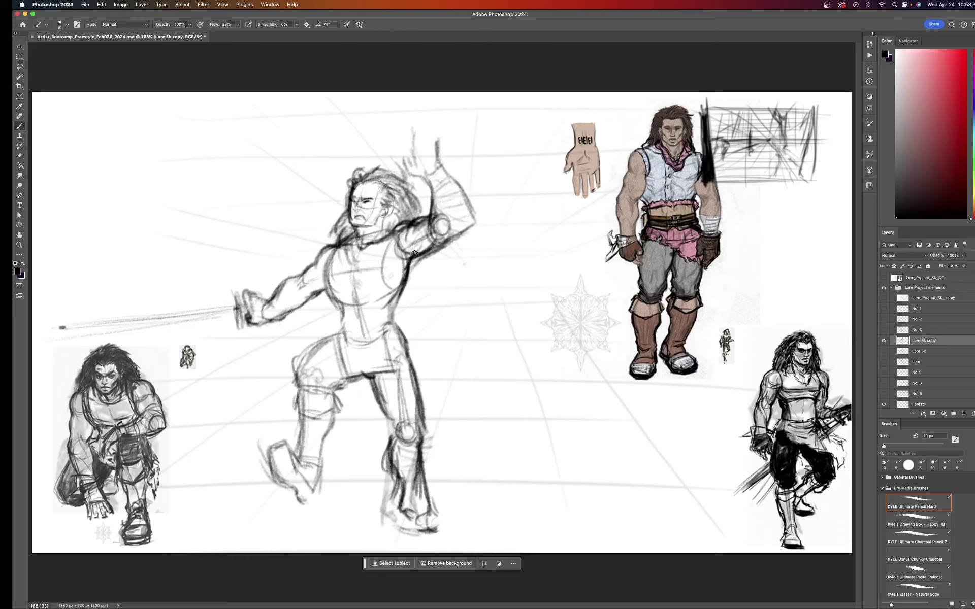
{"action": "mouse_move", "coordinate": [380, 217]}
{"action": "left_mouse_down"}
{"action": "mouse_move", "coordinate": [367, 256]}
{"action": "mouse_move", "coordinate": [344, 243]}
{"action": "mouse_move", "coordinate": [351, 301]}
{"action": "left_mouse_up"}
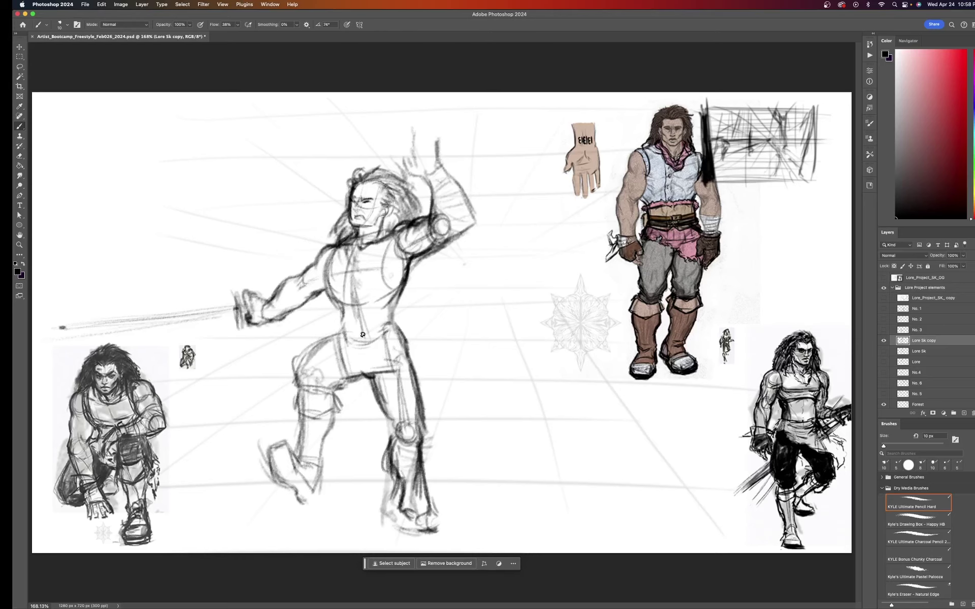
{"action": "left_click_drag", "start_coordinate": [355, 375], "coordinate": [367, 362]}
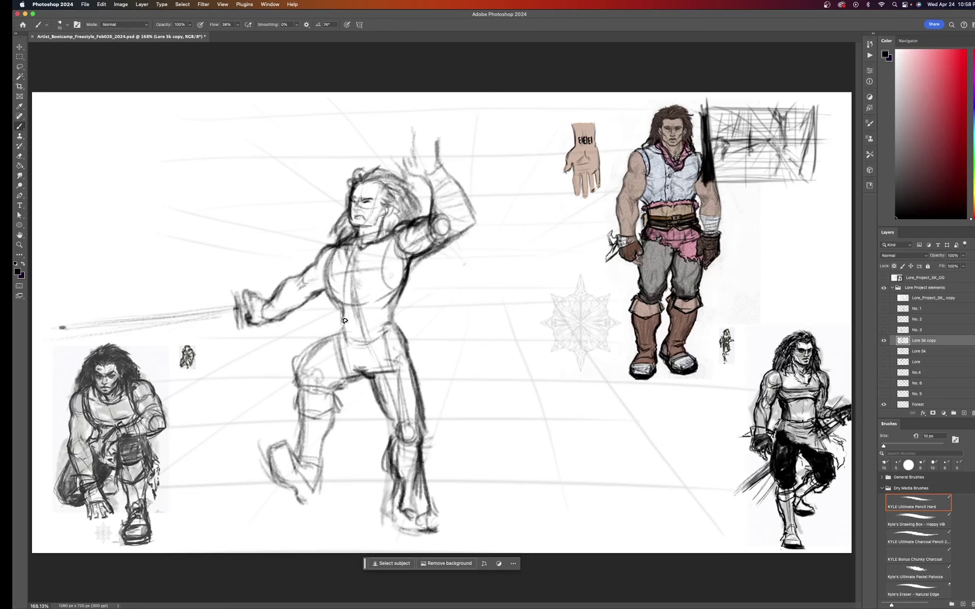
{"action": "mouse_move", "coordinate": [339, 313]}
{"action": "left_mouse_down"}
{"action": "mouse_move", "coordinate": [338, 336]}
{"action": "mouse_move", "coordinate": [329, 285]}
{"action": "left_mouse_up"}
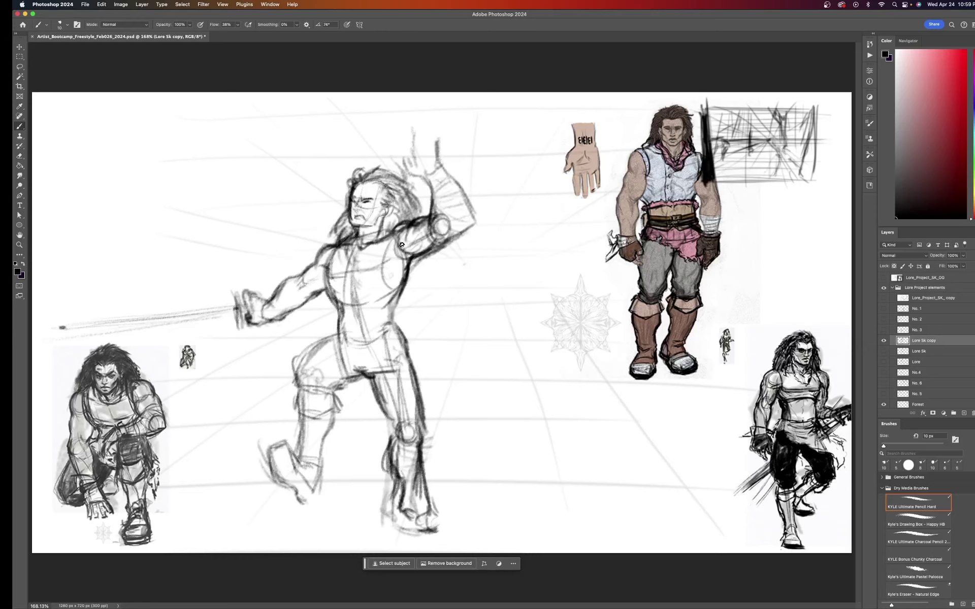
{"action": "mouse_move", "coordinate": [404, 248]}
{"action": "left_mouse_down"}
{"action": "mouse_move", "coordinate": [409, 234]}
{"action": "mouse_move", "coordinate": [392, 227]}
{"action": "mouse_move", "coordinate": [414, 218]}
{"action": "left_mouse_up"}
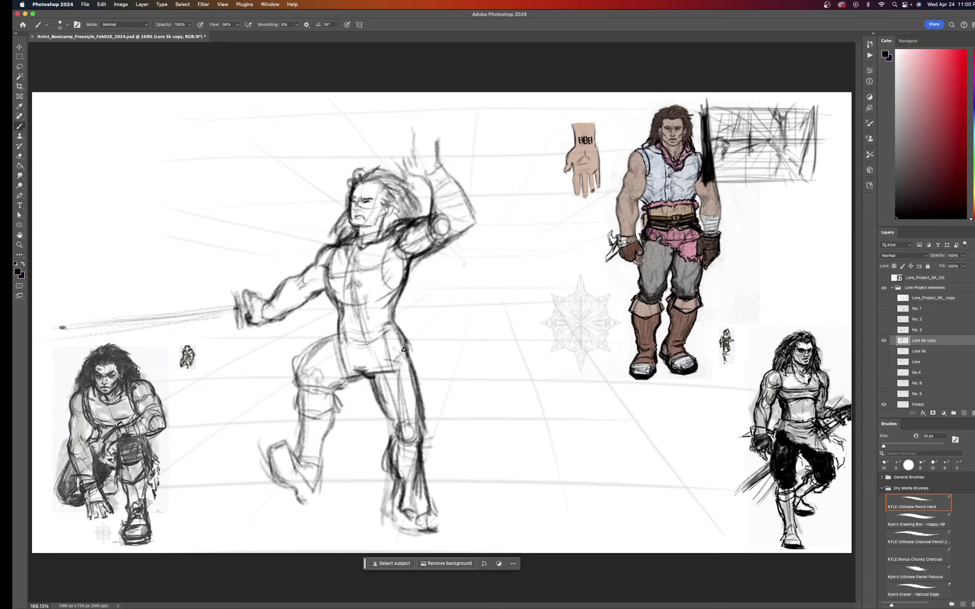
{"action": "mouse_move", "coordinate": [440, 168]}
{"action": "left_mouse_down"}
{"action": "mouse_move", "coordinate": [460, 224]}
{"action": "mouse_move", "coordinate": [449, 239]}
{"action": "mouse_move", "coordinate": [459, 200]}
{"action": "mouse_move", "coordinate": [442, 175]}
{"action": "left_mouse_up"}
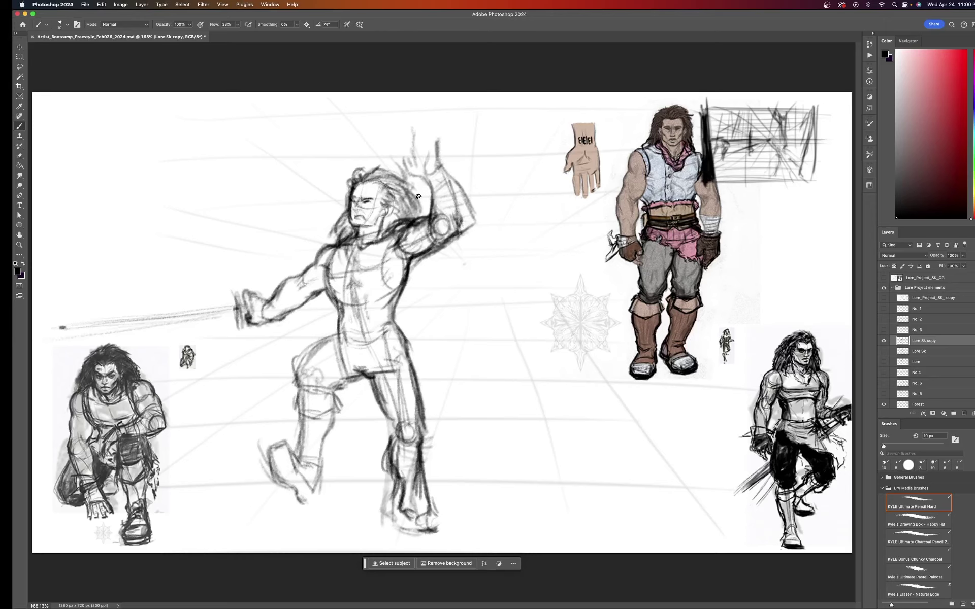
- Reduce the pencil to 6 px, touch up the warrior's shoulder and sketch a small hand study beside the hand reference
{"action": "key", "text": "bracketleft"}
{"action": "key", "text": "bracketleft"}
{"action": "key", "text": "bracketleft"}
{"action": "key", "text": "bracketleft"}
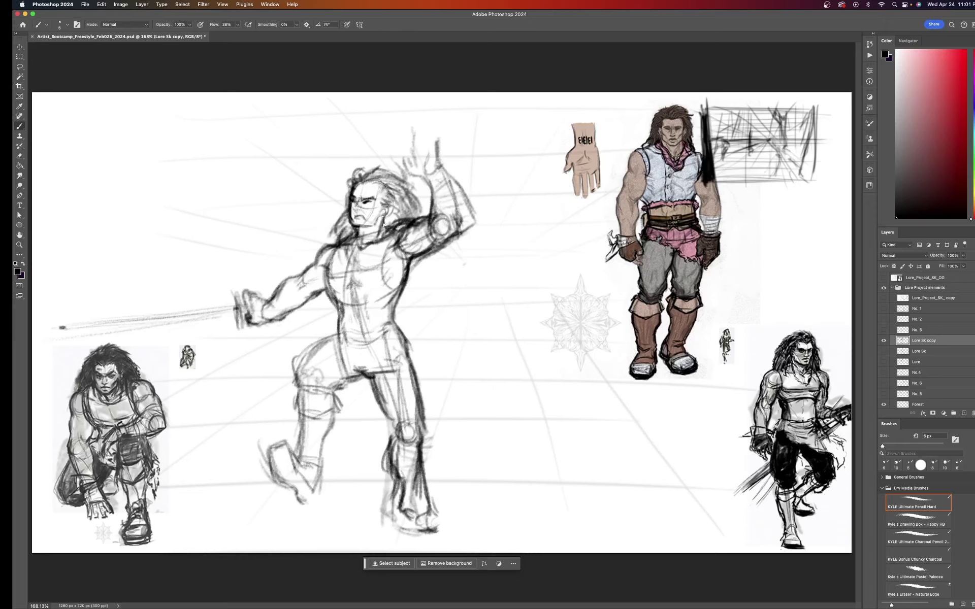
{"action": "left_click_drag", "start_coordinate": [345, 236], "coordinate": [315, 264]}
{"action": "mouse_move", "coordinate": [495, 155]}
{"action": "left_mouse_down"}
{"action": "mouse_move", "coordinate": [529, 162]}
{"action": "mouse_move", "coordinate": [493, 167]}
{"action": "mouse_move", "coordinate": [505, 150]}
{"action": "mouse_move", "coordinate": [486, 158]}
{"action": "mouse_move", "coordinate": [482, 142]}
{"action": "mouse_move", "coordinate": [495, 148]}
{"action": "mouse_move", "coordinate": [490, 137]}
{"action": "mouse_move", "coordinate": [481, 156]}
{"action": "mouse_move", "coordinate": [502, 166]}
{"action": "mouse_move", "coordinate": [482, 167]}
{"action": "mouse_move", "coordinate": [500, 181]}
{"action": "left_mouse_up"}
{"action": "mouse_move", "coordinate": [525, 165]}
{"action": "left_mouse_down"}
{"action": "mouse_move", "coordinate": [504, 144]}
{"action": "mouse_move", "coordinate": [494, 156]}
{"action": "mouse_move", "coordinate": [491, 147]}
{"action": "mouse_move", "coordinate": [523, 161]}
{"action": "left_mouse_up"}
- Refine the warrior's collar and neckline, and add contour lines across the waist and folds at the hips and crotch
{"action": "left_click_drag", "start_coordinate": [357, 244], "coordinate": [362, 232]}
{"action": "mouse_move", "coordinate": [368, 241]}
{"action": "left_mouse_down"}
{"action": "mouse_move", "coordinate": [396, 226]}
{"action": "mouse_move", "coordinate": [386, 243]}
{"action": "mouse_move", "coordinate": [400, 226]}
{"action": "left_mouse_up"}
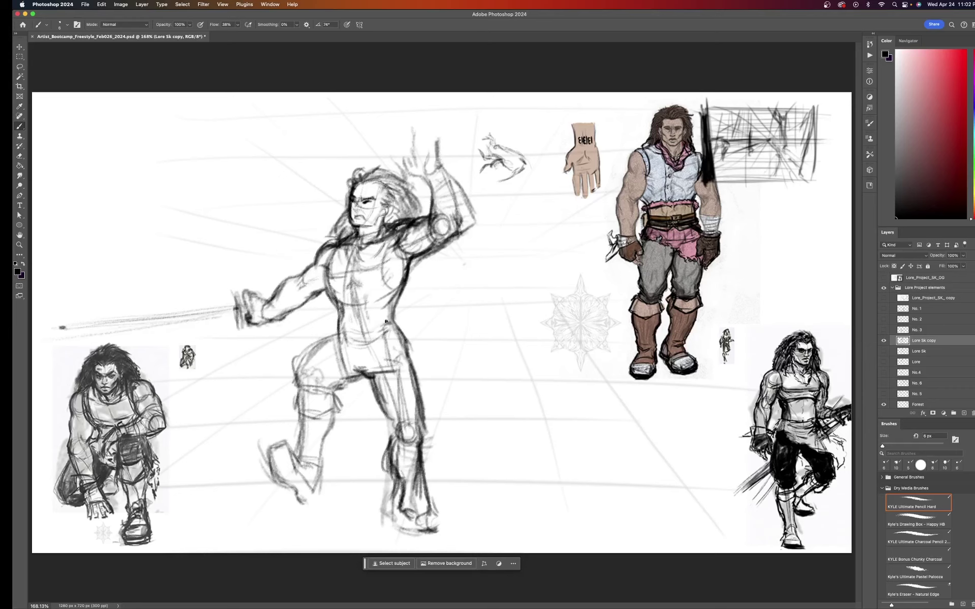
{"action": "mouse_move", "coordinate": [401, 303]}
{"action": "left_mouse_down"}
{"action": "mouse_move", "coordinate": [393, 336]}
{"action": "mouse_move", "coordinate": [356, 333]}
{"action": "mouse_move", "coordinate": [397, 323]}
{"action": "left_mouse_up"}
{"action": "mouse_move", "coordinate": [339, 299]}
{"action": "left_mouse_down"}
{"action": "mouse_move", "coordinate": [389, 291]}
{"action": "mouse_move", "coordinate": [376, 317]}
{"action": "mouse_move", "coordinate": [355, 301]}
{"action": "mouse_move", "coordinate": [361, 295]}
{"action": "mouse_move", "coordinate": [351, 325]}
{"action": "mouse_move", "coordinate": [372, 319]}
{"action": "mouse_move", "coordinate": [352, 332]}
{"action": "mouse_move", "coordinate": [348, 311]}
{"action": "mouse_move", "coordinate": [397, 306]}
{"action": "left_mouse_up"}
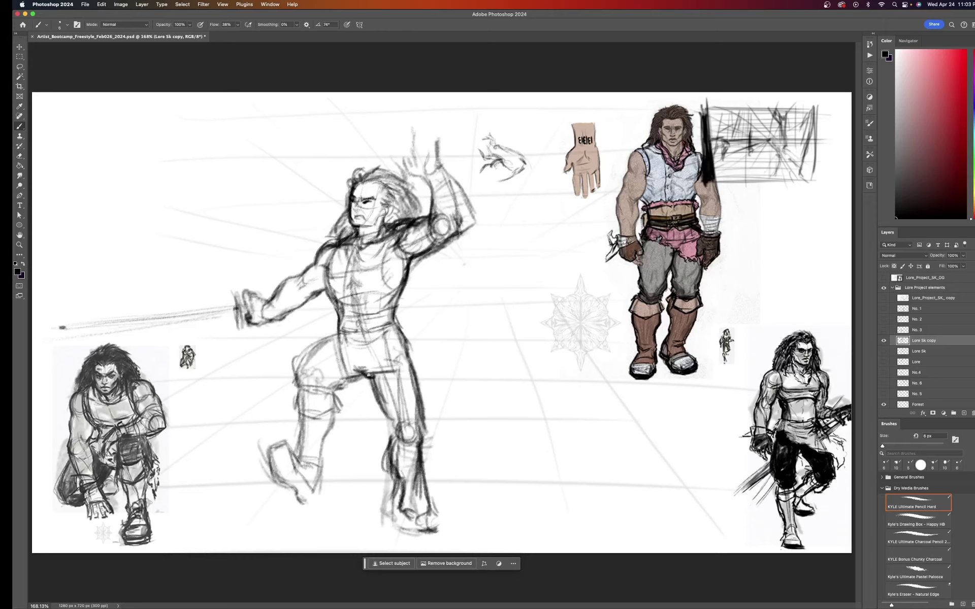
{"action": "left_click_drag", "start_coordinate": [358, 373], "coordinate": [378, 377]}
{"action": "left_click_drag", "start_coordinate": [343, 336], "coordinate": [382, 367]}
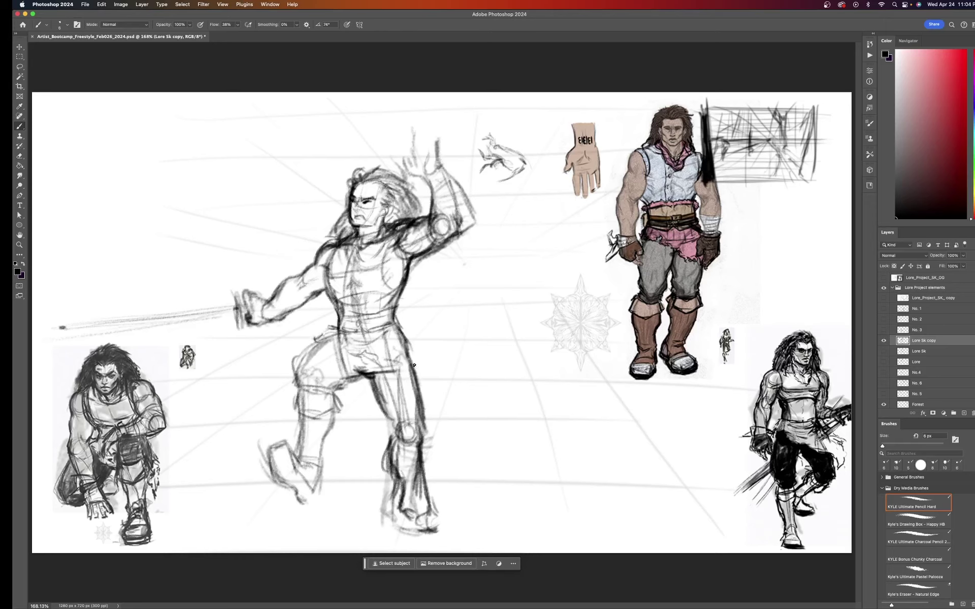
{"action": "left_click_drag", "start_coordinate": [384, 204], "coordinate": [388, 226]}
{"action": "mouse_move", "coordinate": [328, 305]}
{"action": "left_mouse_down"}
{"action": "mouse_move", "coordinate": [370, 288]}
{"action": "mouse_move", "coordinate": [399, 309]}
{"action": "left_mouse_up"}
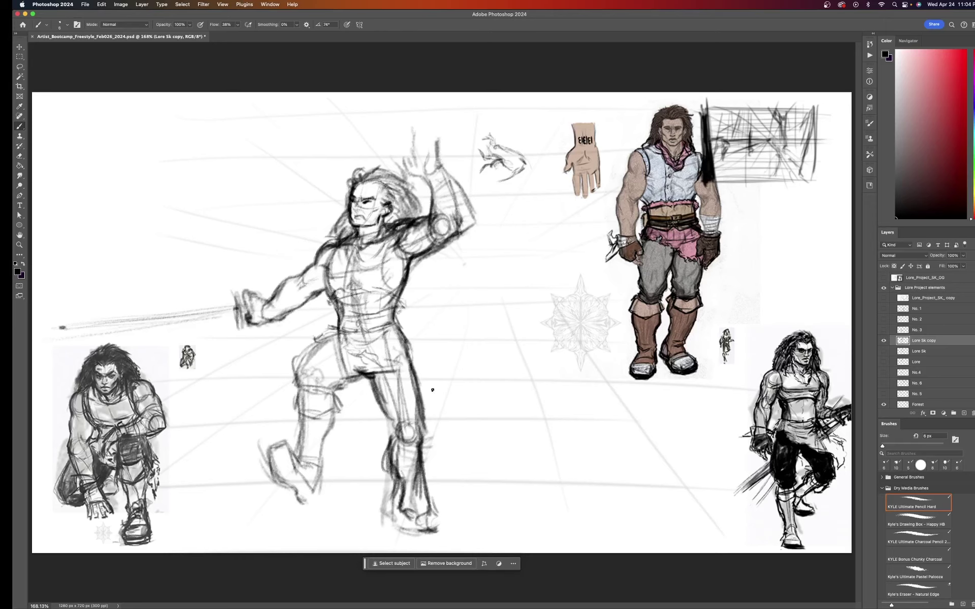
- Darken the standing leg's outer thigh and add loose, wavy hair strands around the warrior's face and behind the head
{"action": "left_click_drag", "start_coordinate": [421, 393], "coordinate": [414, 358]}
{"action": "mouse_move", "coordinate": [348, 209]}
{"action": "left_mouse_down"}
{"action": "mouse_move", "coordinate": [330, 215]}
{"action": "mouse_move", "coordinate": [330, 246]}
{"action": "left_mouse_up"}
{"action": "mouse_move", "coordinate": [377, 165]}
{"action": "left_mouse_down"}
{"action": "mouse_move", "coordinate": [362, 180]}
{"action": "mouse_move", "coordinate": [388, 165]}
{"action": "mouse_move", "coordinate": [367, 193]}
{"action": "mouse_move", "coordinate": [391, 213]}
{"action": "left_mouse_up"}
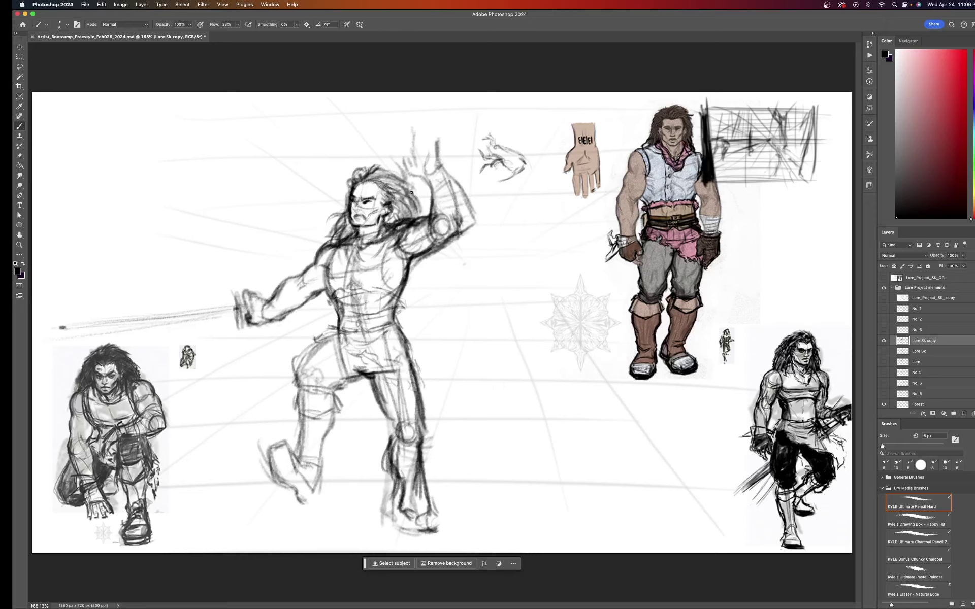
{"action": "left_click_drag", "start_coordinate": [420, 177], "coordinate": [400, 207]}
{"action": "left_click_drag", "start_coordinate": [424, 196], "coordinate": [412, 218]}
{"action": "left_click_drag", "start_coordinate": [350, 190], "coordinate": [342, 212]}
{"action": "left_click_drag", "start_coordinate": [342, 217], "coordinate": [330, 230]}
- Firm up the raised leg's thigh, knee cuff, boot and foot, and clean stray lines around the foot with the Eraser
{"action": "mouse_move", "coordinate": [356, 370]}
{"action": "left_mouse_down"}
{"action": "mouse_move", "coordinate": [332, 387]}
{"action": "mouse_move", "coordinate": [291, 376]}
{"action": "mouse_move", "coordinate": [295, 351]}
{"action": "mouse_move", "coordinate": [326, 340]}
{"action": "left_mouse_up"}
{"action": "mouse_move", "coordinate": [292, 396]}
{"action": "left_mouse_down"}
{"action": "mouse_move", "coordinate": [294, 411]}
{"action": "mouse_move", "coordinate": [339, 401]}
{"action": "mouse_move", "coordinate": [343, 391]}
{"action": "mouse_move", "coordinate": [298, 428]}
{"action": "mouse_move", "coordinate": [297, 462]}
{"action": "left_mouse_up"}
{"action": "mouse_move", "coordinate": [298, 400]}
{"action": "left_mouse_down"}
{"action": "mouse_move", "coordinate": [296, 441]}
{"action": "mouse_move", "coordinate": [326, 436]}
{"action": "mouse_move", "coordinate": [305, 446]}
{"action": "left_mouse_up"}
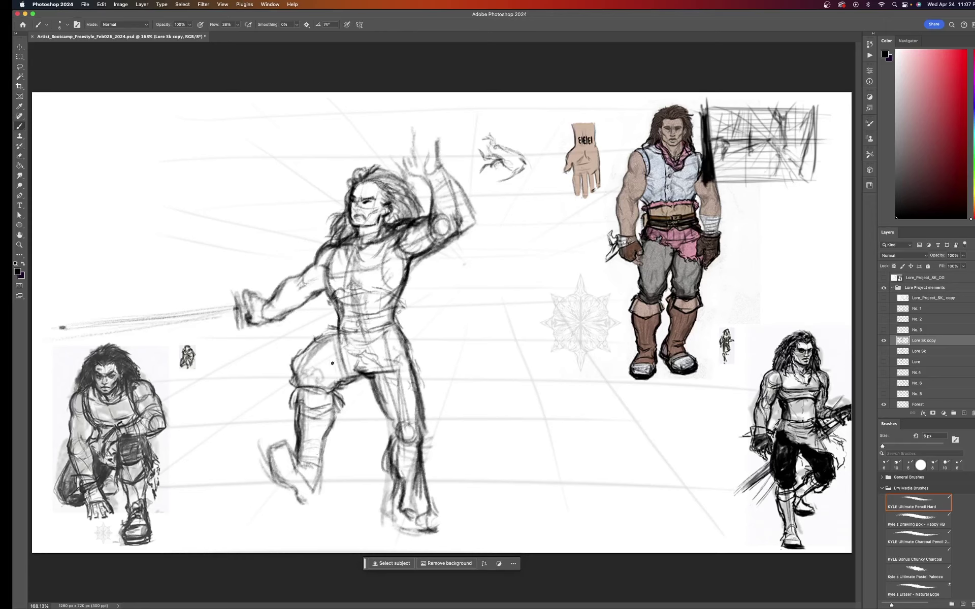
{"action": "left_click_drag", "start_coordinate": [343, 347], "coordinate": [349, 377]}
{"action": "mouse_move", "coordinate": [299, 463]}
{"action": "left_mouse_down"}
{"action": "mouse_move", "coordinate": [320, 488]}
{"action": "mouse_move", "coordinate": [302, 507]}
{"action": "mouse_move", "coordinate": [293, 497]}
{"action": "mouse_move", "coordinate": [310, 498]}
{"action": "mouse_move", "coordinate": [270, 473]}
{"action": "mouse_move", "coordinate": [273, 447]}
{"action": "mouse_move", "coordinate": [269, 478]}
{"action": "mouse_move", "coordinate": [274, 448]}
{"action": "mouse_move", "coordinate": [329, 356]}
{"action": "mouse_move", "coordinate": [302, 468]}
{"action": "mouse_move", "coordinate": [277, 448]}
{"action": "mouse_move", "coordinate": [260, 451]}
{"action": "mouse_move", "coordinate": [285, 480]}
{"action": "mouse_move", "coordinate": [266, 449]}
{"action": "mouse_move", "coordinate": [276, 445]}
{"action": "mouse_move", "coordinate": [305, 475]}
{"action": "mouse_move", "coordinate": [287, 447]}
{"action": "mouse_move", "coordinate": [313, 502]}
{"action": "left_mouse_up"}
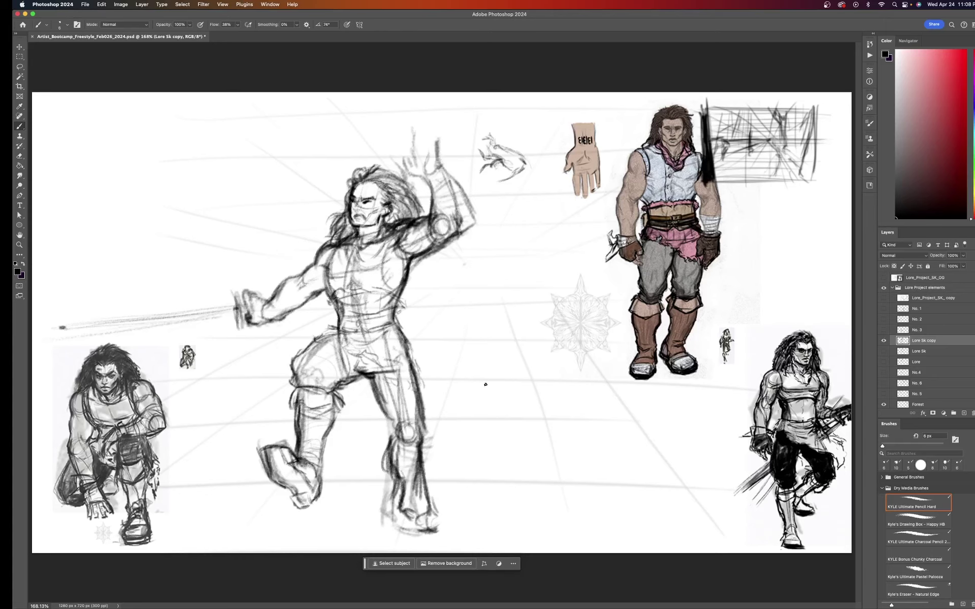
{"action": "mouse_move", "coordinate": [292, 462]}
{"action": "left_mouse_down"}
{"action": "mouse_move", "coordinate": [317, 480]}
{"action": "mouse_move", "coordinate": [303, 487]}
{"action": "mouse_move", "coordinate": [308, 503]}
{"action": "mouse_move", "coordinate": [319, 475]}
{"action": "mouse_move", "coordinate": [317, 501]}
{"action": "mouse_move", "coordinate": [288, 459]}
{"action": "mouse_move", "coordinate": [296, 461]}
{"action": "mouse_move", "coordinate": [267, 449]}
{"action": "mouse_move", "coordinate": [256, 457]}
{"action": "mouse_move", "coordinate": [292, 512]}
{"action": "left_mouse_up"}
{"action": "key", "text": "p"}
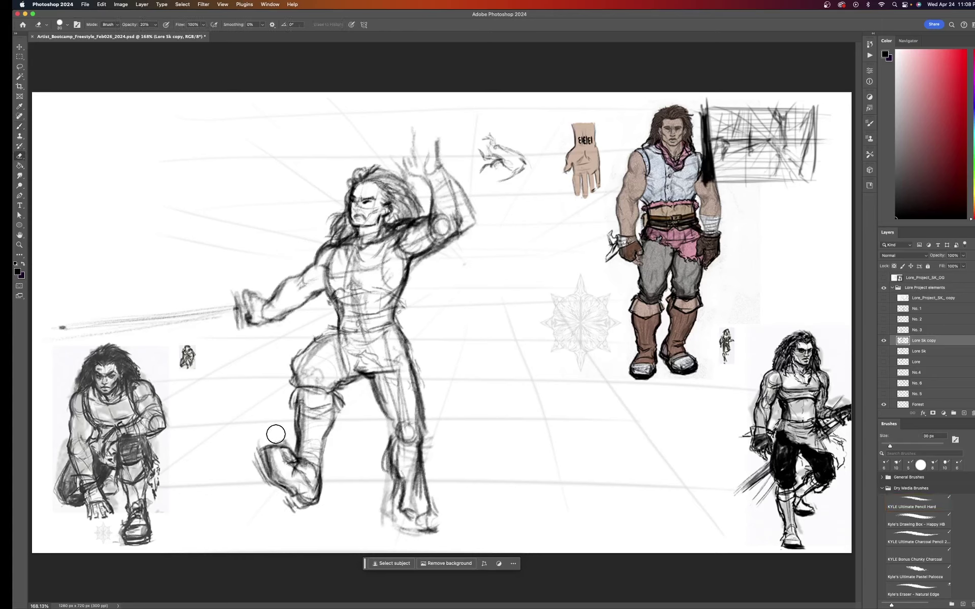
{"action": "key", "text": "e"}
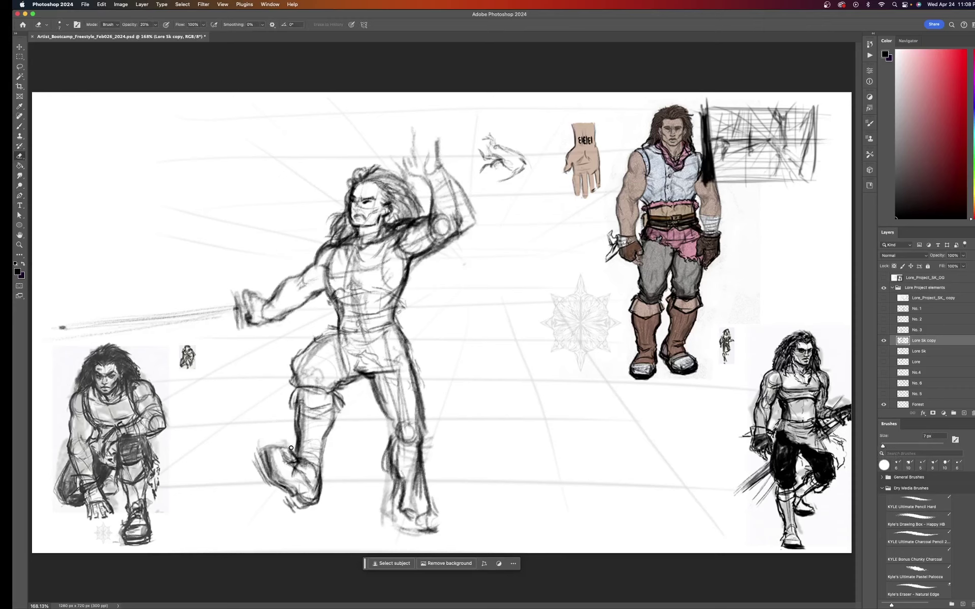
{"action": "mouse_move", "coordinate": [252, 451]}
{"action": "left_mouse_down"}
{"action": "mouse_move", "coordinate": [286, 447]}
{"action": "mouse_move", "coordinate": [295, 459]}
{"action": "mouse_move", "coordinate": [281, 445]}
{"action": "mouse_move", "coordinate": [399, 435]}
{"action": "mouse_move", "coordinate": [256, 462]}
{"action": "mouse_move", "coordinate": [290, 462]}
{"action": "left_mouse_up"}
- Define the standing leg's thigh, knee, boot shaft and shoe with darker pencil contours
{"action": "key", "text": "b"}
{"action": "mouse_move", "coordinate": [399, 482]}
{"action": "left_mouse_down"}
{"action": "mouse_move", "coordinate": [388, 515]}
{"action": "mouse_move", "coordinate": [386, 495]}
{"action": "mouse_move", "coordinate": [386, 523]}
{"action": "mouse_move", "coordinate": [404, 513]}
{"action": "mouse_move", "coordinate": [409, 533]}
{"action": "mouse_move", "coordinate": [424, 510]}
{"action": "mouse_move", "coordinate": [434, 537]}
{"action": "mouse_move", "coordinate": [398, 538]}
{"action": "mouse_move", "coordinate": [430, 413]}
{"action": "left_mouse_up"}
{"action": "mouse_move", "coordinate": [378, 374]}
{"action": "left_mouse_down"}
{"action": "mouse_move", "coordinate": [391, 420]}
{"action": "mouse_move", "coordinate": [429, 441]}
{"action": "mouse_move", "coordinate": [380, 448]}
{"action": "mouse_move", "coordinate": [383, 457]}
{"action": "mouse_move", "coordinate": [424, 462]}
{"action": "mouse_move", "coordinate": [429, 439]}
{"action": "left_mouse_up"}
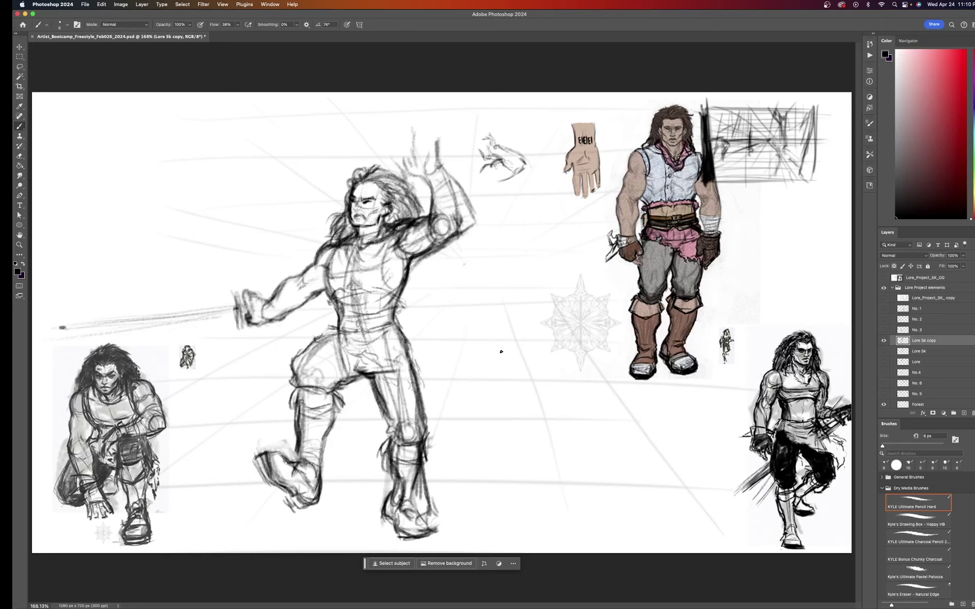
{"action": "left_click_drag", "start_coordinate": [394, 519], "coordinate": [420, 517]}
{"action": "scroll", "coordinate": [479, 220], "scroll_direction": "up", "scroll_amount": 1}
- Refine the warrior's facial features with small pencil strokes around the jaw, mouth, nose and eye
{"action": "key", "text": "e"}
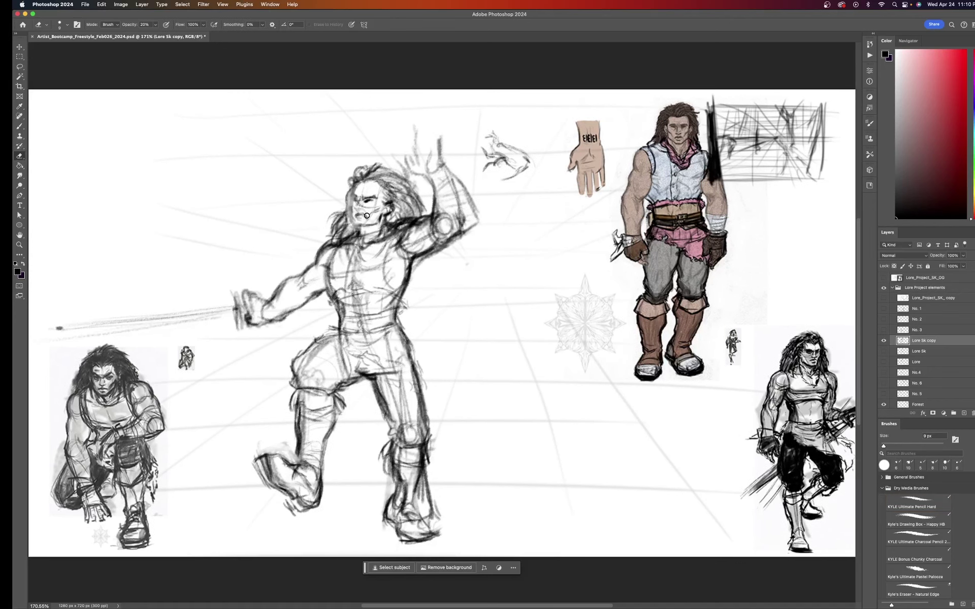
{"action": "key", "text": "b"}
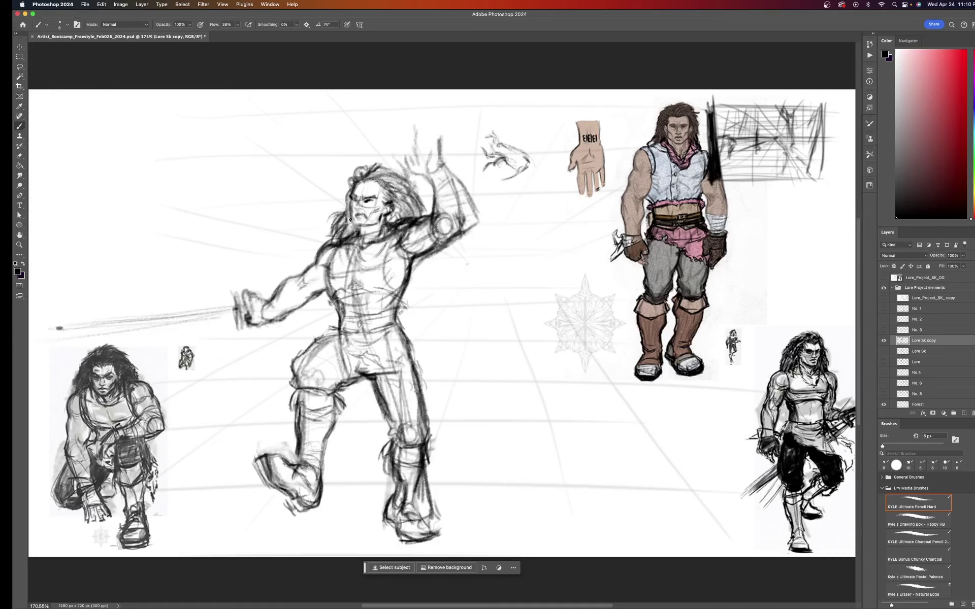
{"action": "left_click_drag", "start_coordinate": [354, 228], "coordinate": [364, 227]}
{"action": "left_click_drag", "start_coordinate": [354, 209], "coordinate": [355, 209]}
{"action": "left_click_drag", "start_coordinate": [355, 200], "coordinate": [355, 200]}
{"action": "left_click", "coordinate": [352, 199]}
- Enlarge the pencil to 8 px, shade the hair darker, and draw a buckled belt with a tattered tunic skirt
{"action": "key", "text": "bracketright"}
{"action": "key", "text": "bracketright"}
{"action": "mouse_move", "coordinate": [351, 189]}
{"action": "left_mouse_down"}
{"action": "mouse_move", "coordinate": [343, 215]}
{"action": "mouse_move", "coordinate": [329, 219]}
{"action": "mouse_move", "coordinate": [344, 216]}
{"action": "mouse_move", "coordinate": [349, 227]}
{"action": "mouse_move", "coordinate": [407, 206]}
{"action": "mouse_move", "coordinate": [352, 182]}
{"action": "mouse_move", "coordinate": [372, 181]}
{"action": "mouse_move", "coordinate": [358, 172]}
{"action": "mouse_move", "coordinate": [393, 183]}
{"action": "mouse_move", "coordinate": [400, 195]}
{"action": "mouse_move", "coordinate": [387, 192]}
{"action": "mouse_move", "coordinate": [410, 208]}
{"action": "mouse_move", "coordinate": [396, 203]}
{"action": "mouse_move", "coordinate": [389, 216]}
{"action": "mouse_move", "coordinate": [411, 208]}
{"action": "left_mouse_up"}
{"action": "mouse_move", "coordinate": [344, 316]}
{"action": "left_mouse_down"}
{"action": "mouse_move", "coordinate": [392, 310]}
{"action": "mouse_move", "coordinate": [375, 330]}
{"action": "mouse_move", "coordinate": [345, 326]}
{"action": "mouse_move", "coordinate": [394, 322]}
{"action": "mouse_move", "coordinate": [356, 321]}
{"action": "mouse_move", "coordinate": [371, 312]}
{"action": "mouse_move", "coordinate": [352, 324]}
{"action": "mouse_move", "coordinate": [371, 323]}
{"action": "mouse_move", "coordinate": [352, 328]}
{"action": "mouse_move", "coordinate": [385, 331]}
{"action": "left_mouse_up"}
{"action": "mouse_move", "coordinate": [322, 332]}
{"action": "left_mouse_down"}
{"action": "mouse_move", "coordinate": [427, 391]}
{"action": "mouse_move", "coordinate": [411, 342]}
{"action": "mouse_move", "coordinate": [430, 359]}
{"action": "mouse_move", "coordinate": [432, 393]}
{"action": "left_mouse_up"}
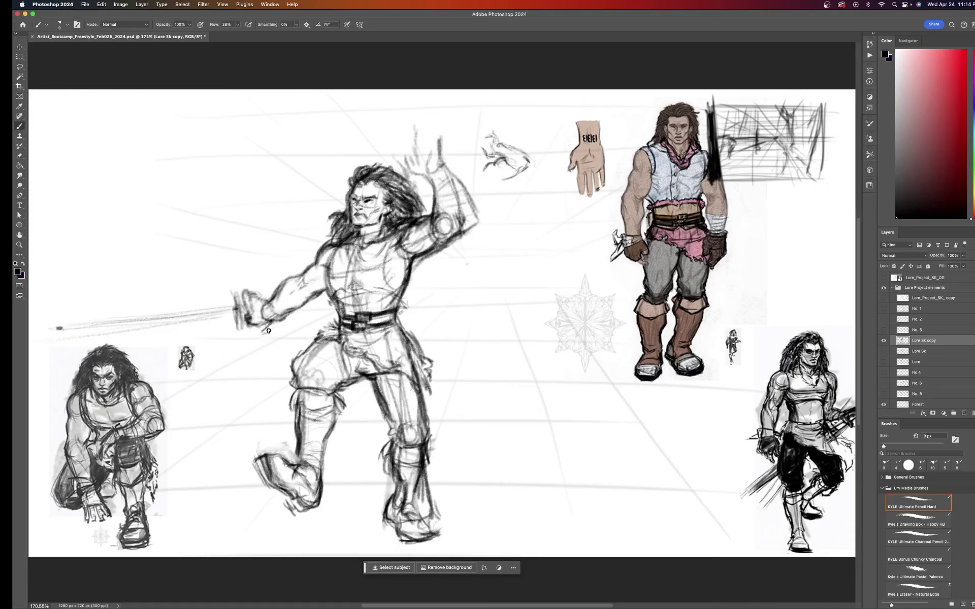
- Draw the outstretched hand's glove and cuff, and darken the sword with its handle behind the fist and its long blade
{"action": "left_click_drag", "start_coordinate": [272, 321], "coordinate": [262, 333]}
{"action": "left_click_drag", "start_coordinate": [248, 303], "coordinate": [235, 330]}
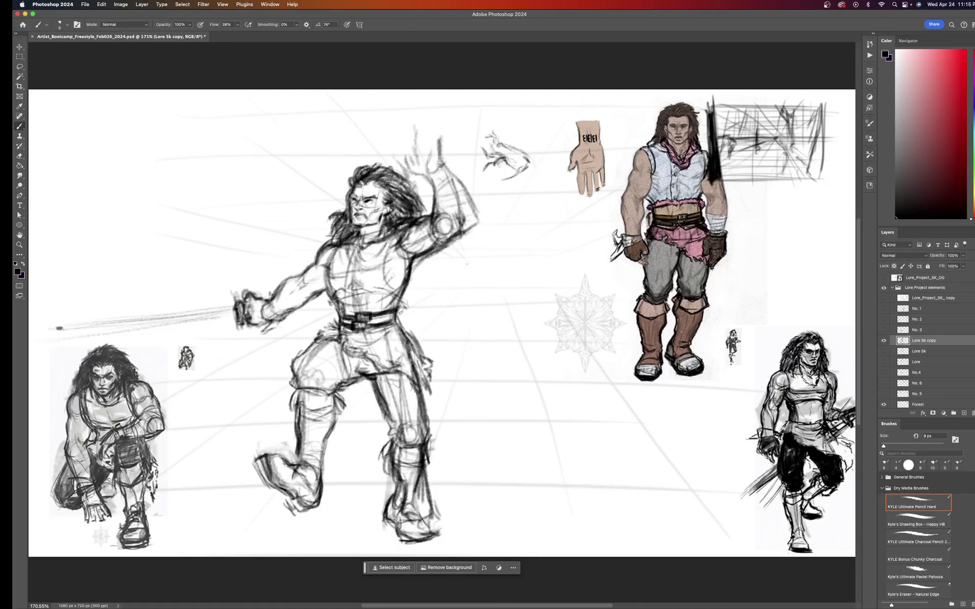
{"action": "left_click_drag", "start_coordinate": [307, 306], "coordinate": [280, 315]}
{"action": "mouse_move", "coordinate": [163, 324]}
{"action": "left_mouse_down"}
{"action": "mouse_move", "coordinate": [229, 316]}
{"action": "mouse_move", "coordinate": [122, 318]}
{"action": "mouse_move", "coordinate": [235, 316]}
{"action": "left_mouse_up"}
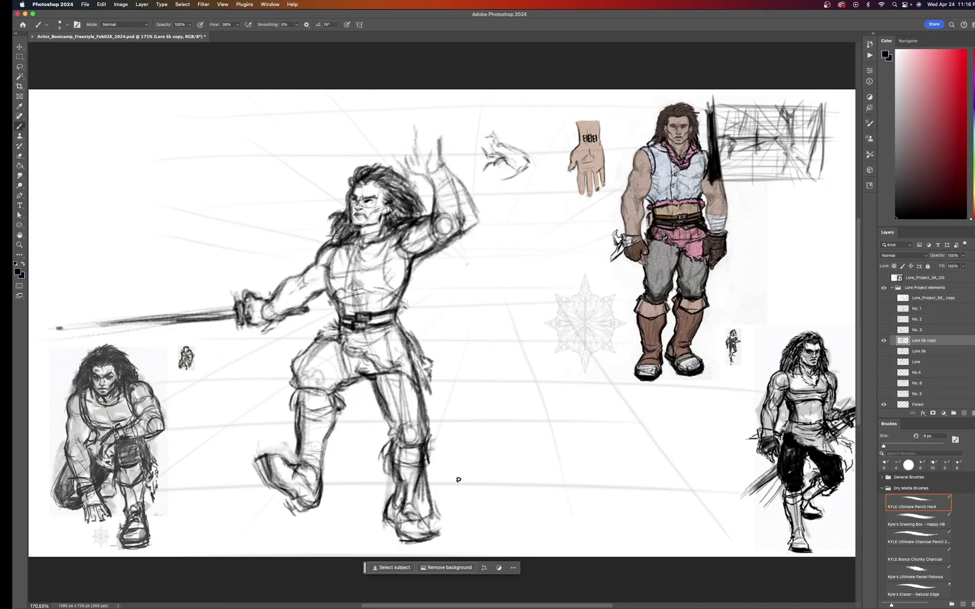
- Add a ragged cuff below the knee and darker side contours to the standing leg's boot
{"action": "mouse_move", "coordinate": [429, 467]}
{"action": "left_mouse_down"}
{"action": "mouse_move", "coordinate": [447, 532]}
{"action": "mouse_move", "coordinate": [437, 534]}
{"action": "mouse_move", "coordinate": [455, 523]}
{"action": "mouse_move", "coordinate": [408, 499]}
{"action": "mouse_move", "coordinate": [426, 517]}
{"action": "left_mouse_up"}
{"action": "left_click_drag", "start_coordinate": [391, 447], "coordinate": [401, 490]}
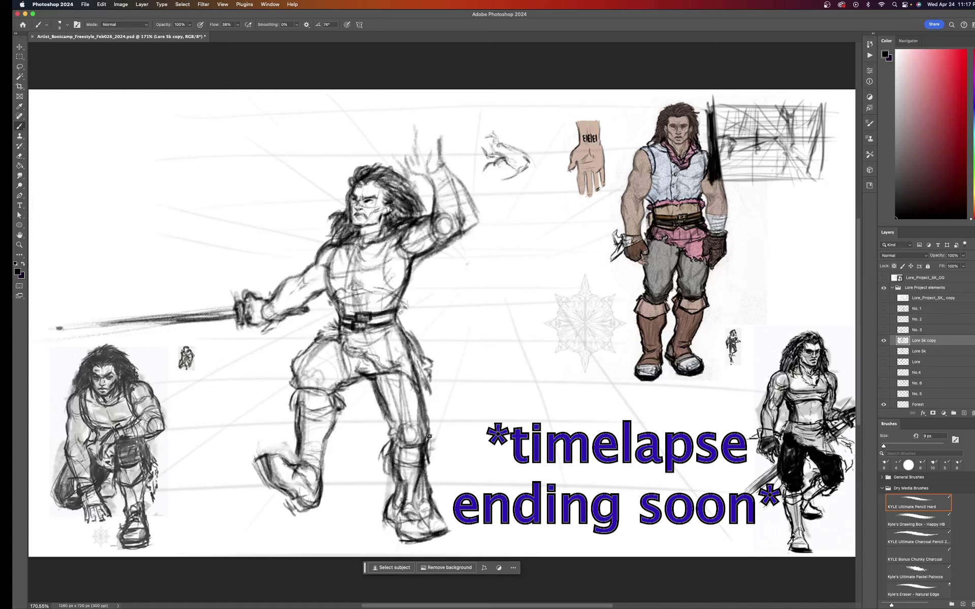
{"action": "left_click_drag", "start_coordinate": [429, 436], "coordinate": [436, 505]}
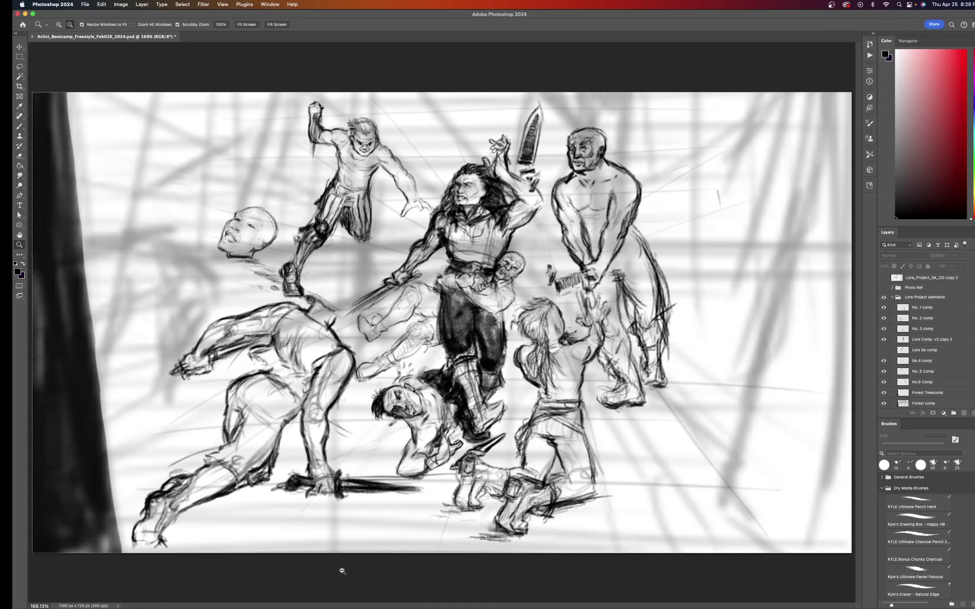
- Select the No.4 comp layer and toggle its visibility to check the figure behind the central warrior
{"action": "left_click", "coordinate": [919, 340]}
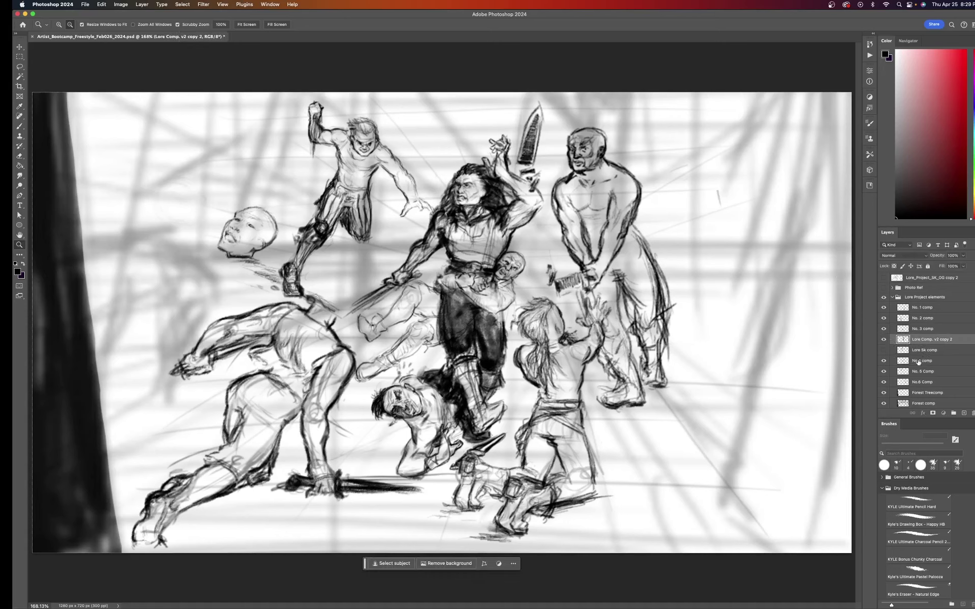
{"action": "left_click", "coordinate": [918, 362]}
{"action": "left_click", "coordinate": [883, 361]}
{"action": "left_click", "coordinate": [883, 361]}
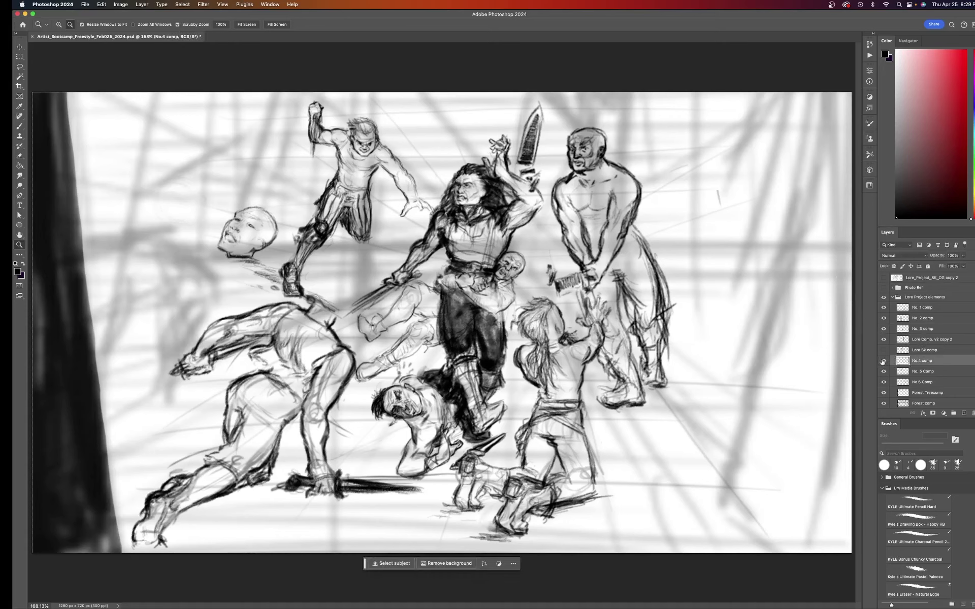
{"action": "left_click", "coordinate": [883, 361]}
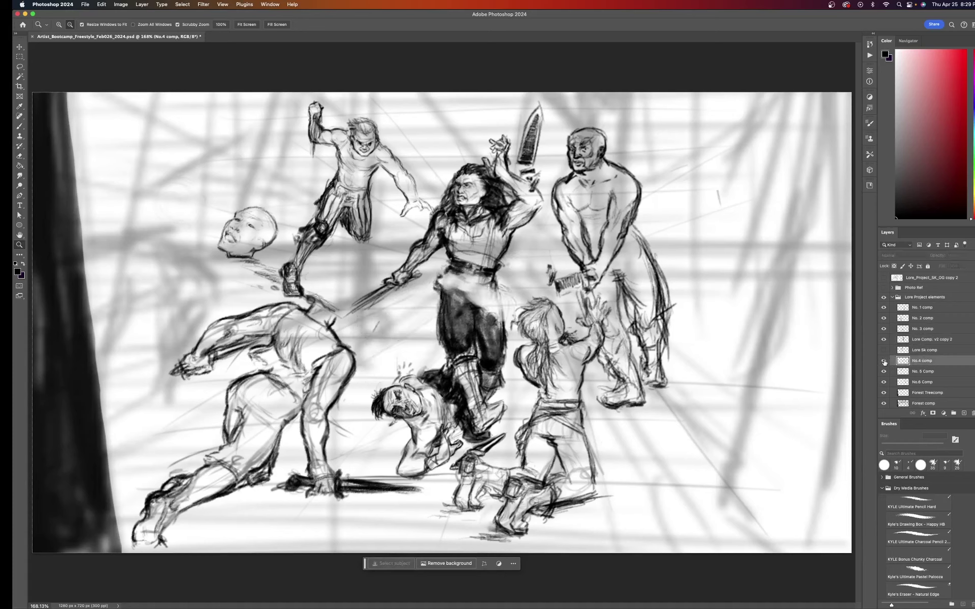
{"action": "left_click", "coordinate": [884, 361]}
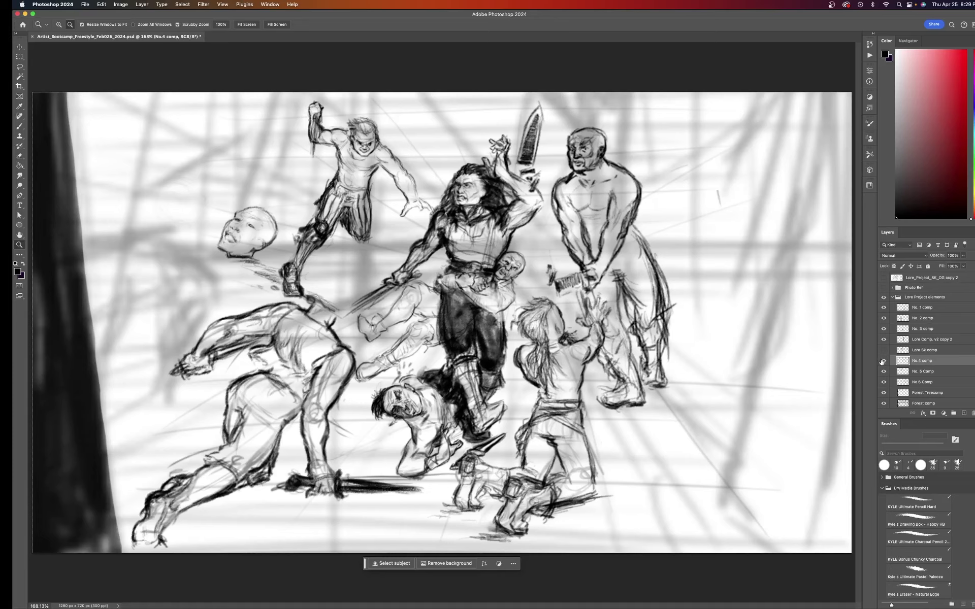
{"action": "left_click", "coordinate": [883, 361]}
{"action": "left_click", "coordinate": [884, 360]}
- Nudge the No.4 comp figure slightly down and to the right behind the warrior, and deselect the layer
{"action": "key", "text": "v"}
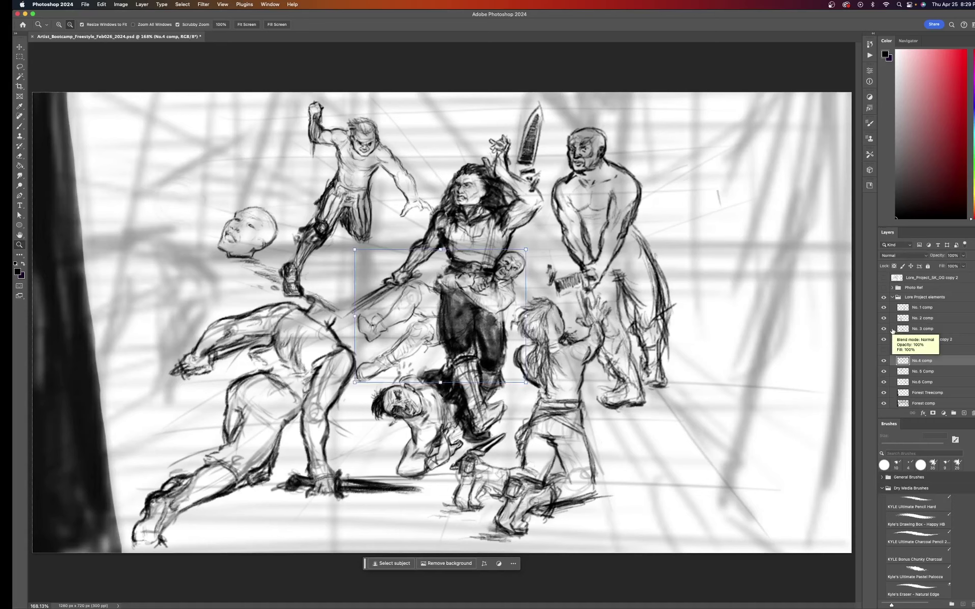
{"action": "key", "text": "Down"}
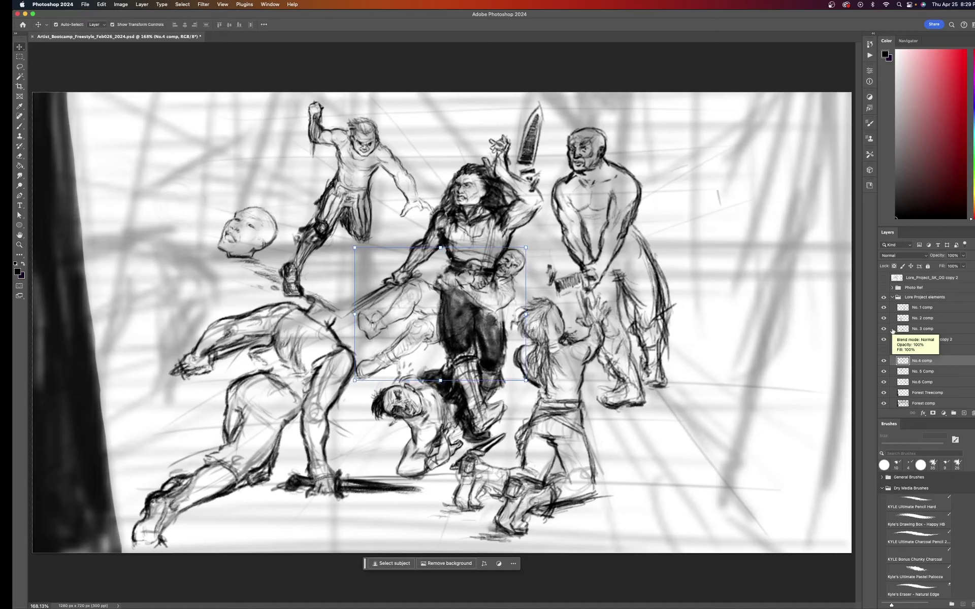
{"action": "key", "text": "Down"}
{"action": "key", "text": "Down"}
{"action": "key", "text": "Down"}
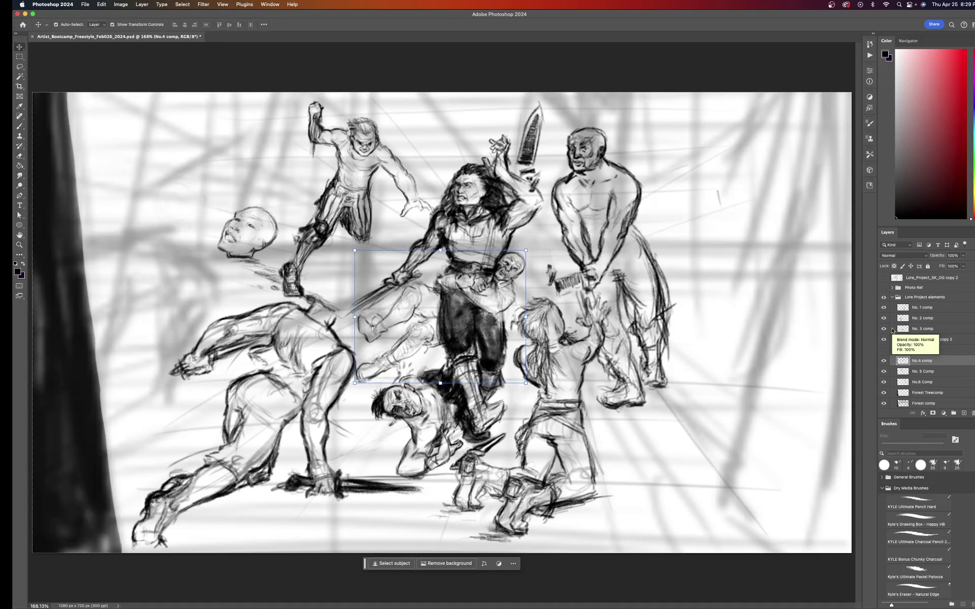
{"action": "key", "text": "Right"}
{"action": "key", "text": "Right"}
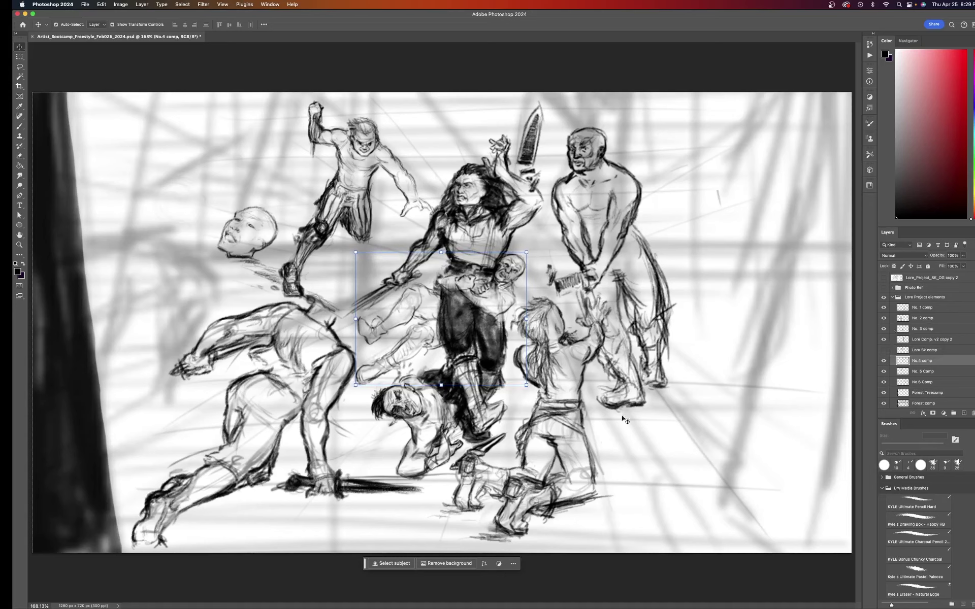
{"action": "left_click", "coordinate": [588, 572]}
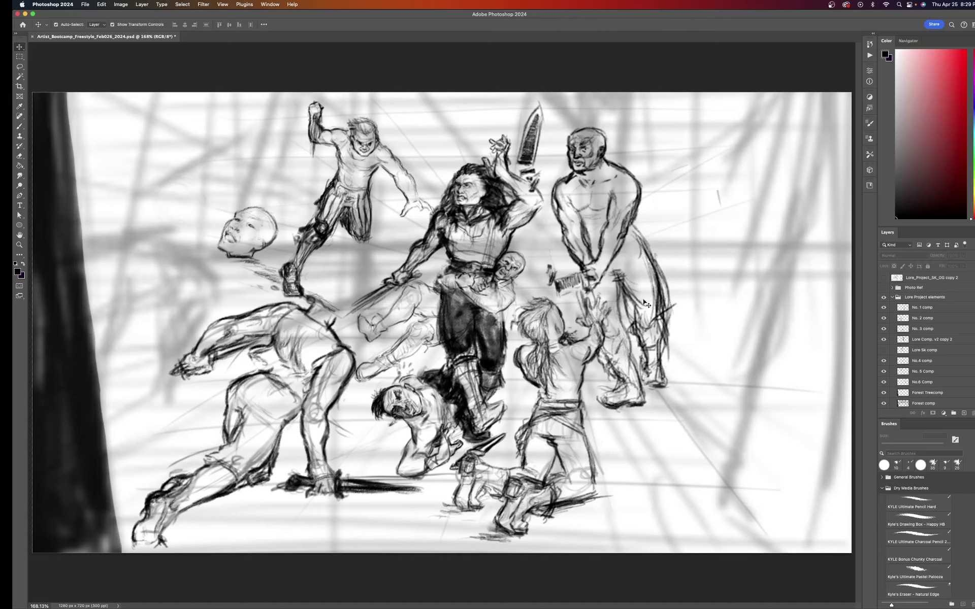
- Collapse the Lore Project elements group, and show and expand the Photo Ref group
{"action": "left_click", "coordinate": [892, 297]}
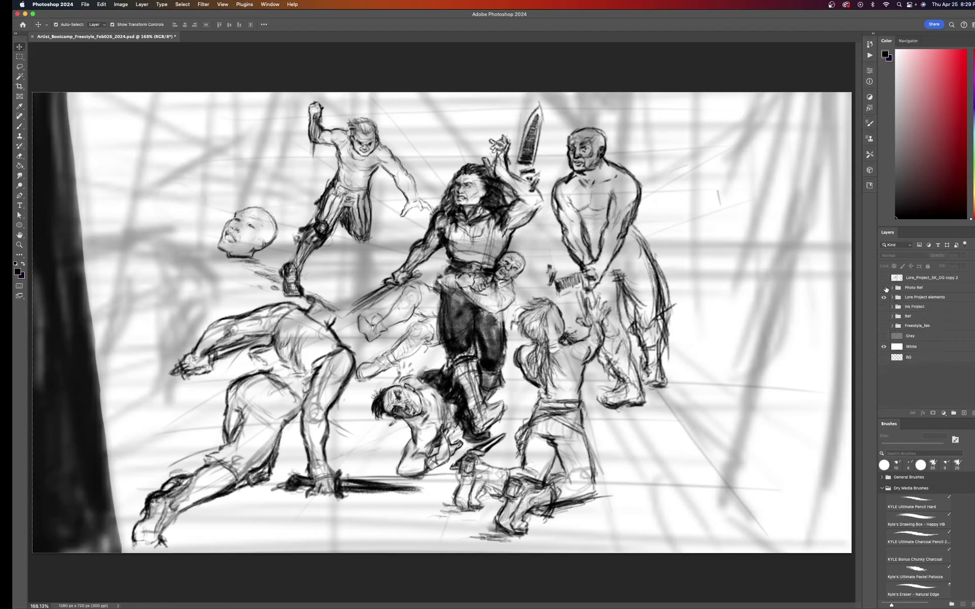
{"action": "left_click", "coordinate": [884, 288]}
{"action": "left_click", "coordinate": [891, 288]}
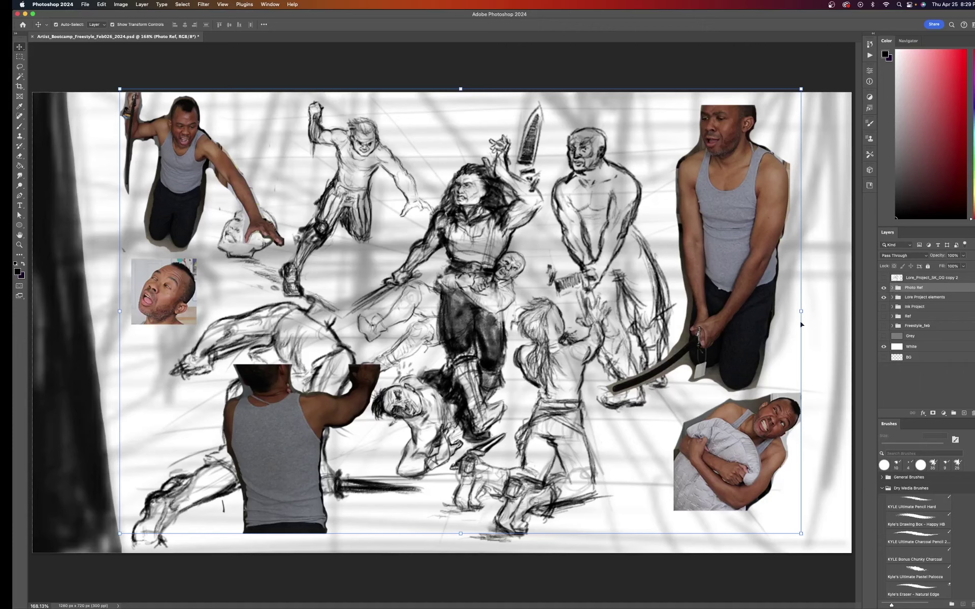
{"action": "left_click", "coordinate": [891, 287]}
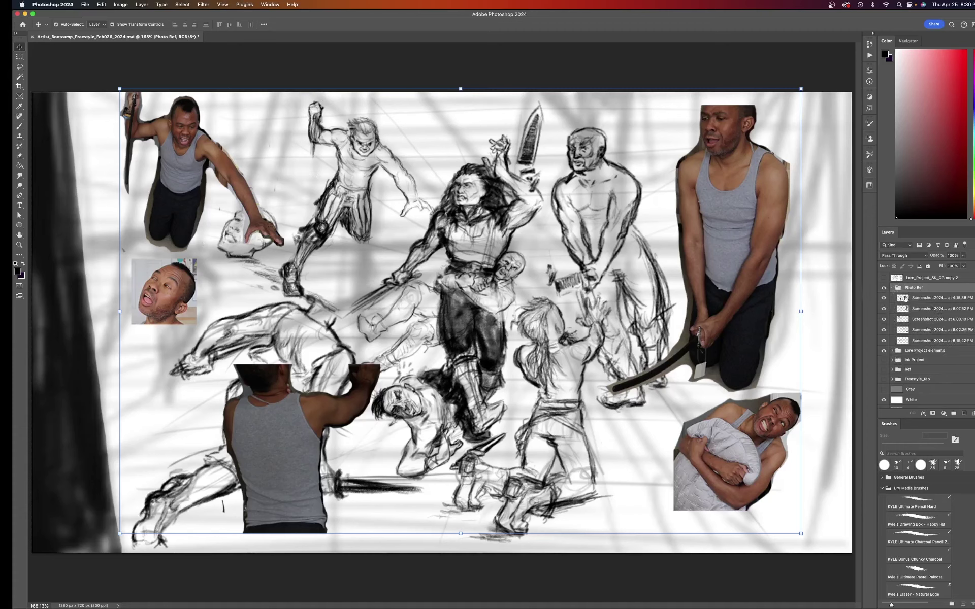
- Hide every photo in the Photo Ref group except the close-up of the upturned face
{"action": "left_click", "coordinate": [883, 298]}
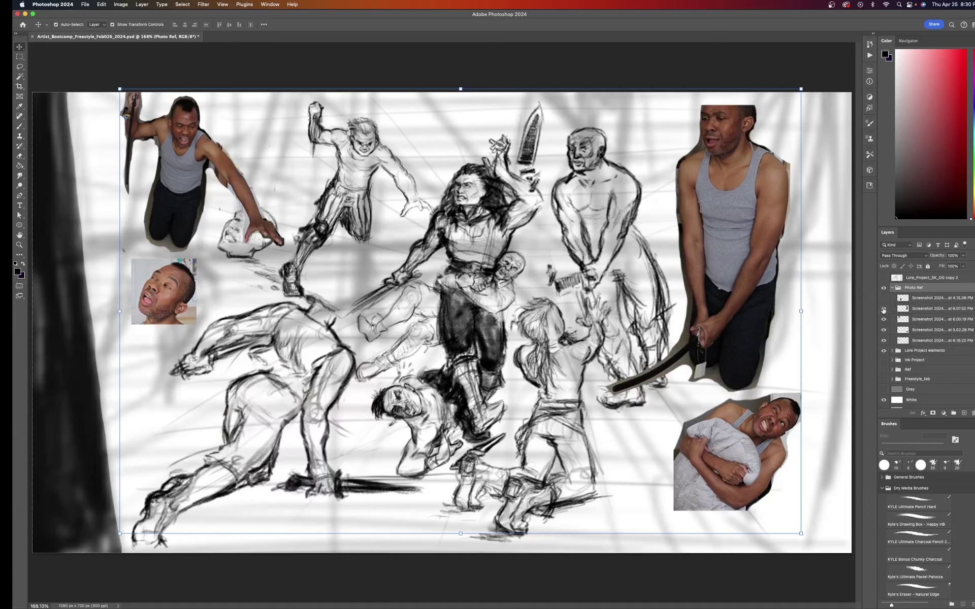
{"action": "left_click", "coordinate": [883, 309]}
{"action": "left_click", "coordinate": [883, 319]}
{"action": "left_click", "coordinate": [883, 330]}
{"action": "left_click", "coordinate": [884, 340]}
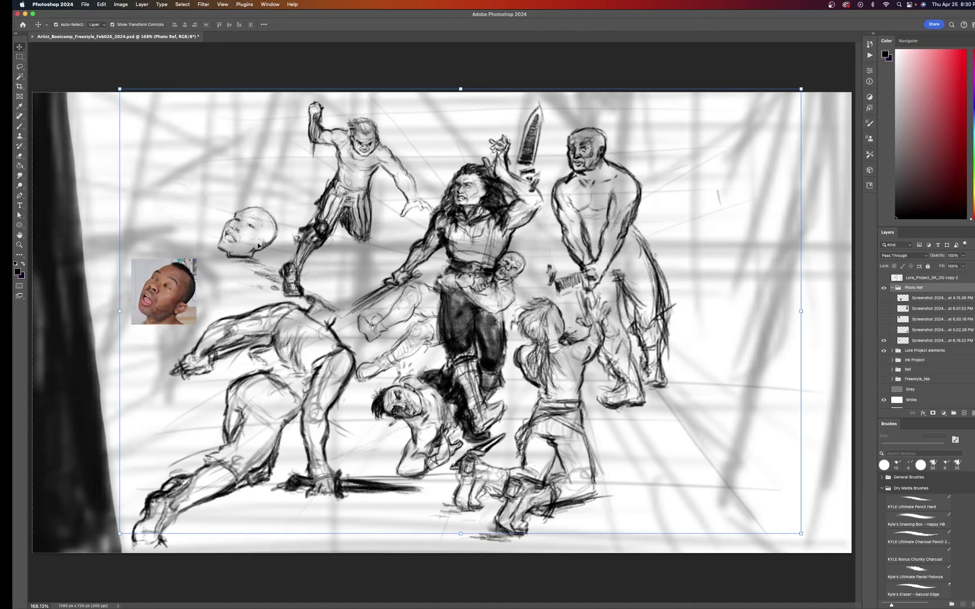
- Show the pillow-hugging, lunging and downward-sword pose photos one at a time to compare them with their sketched figures
{"action": "left_click", "coordinate": [883, 330]}
{"action": "left_click", "coordinate": [884, 340]}
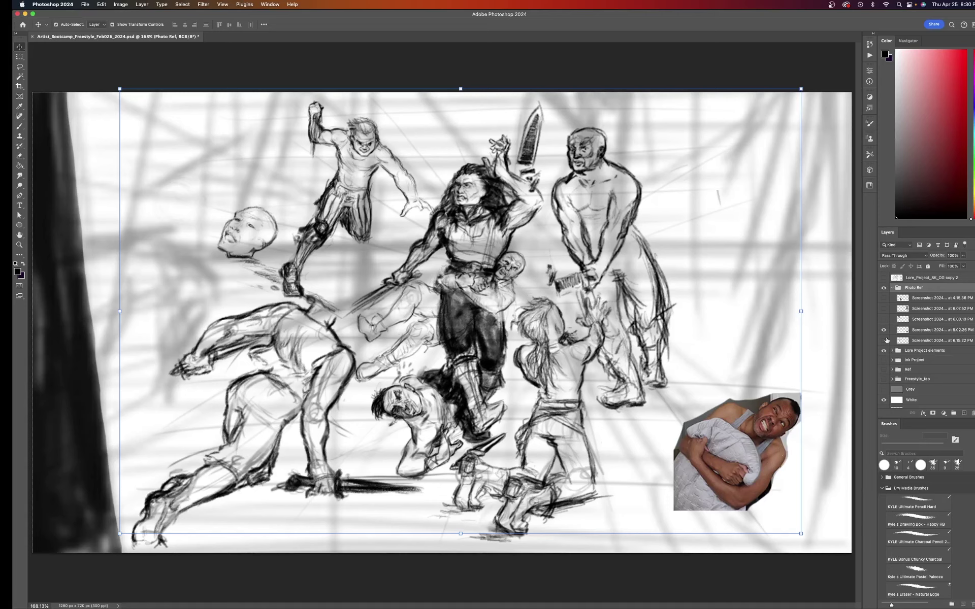
{"action": "left_click", "coordinate": [883, 319]}
{"action": "left_click", "coordinate": [884, 330]}
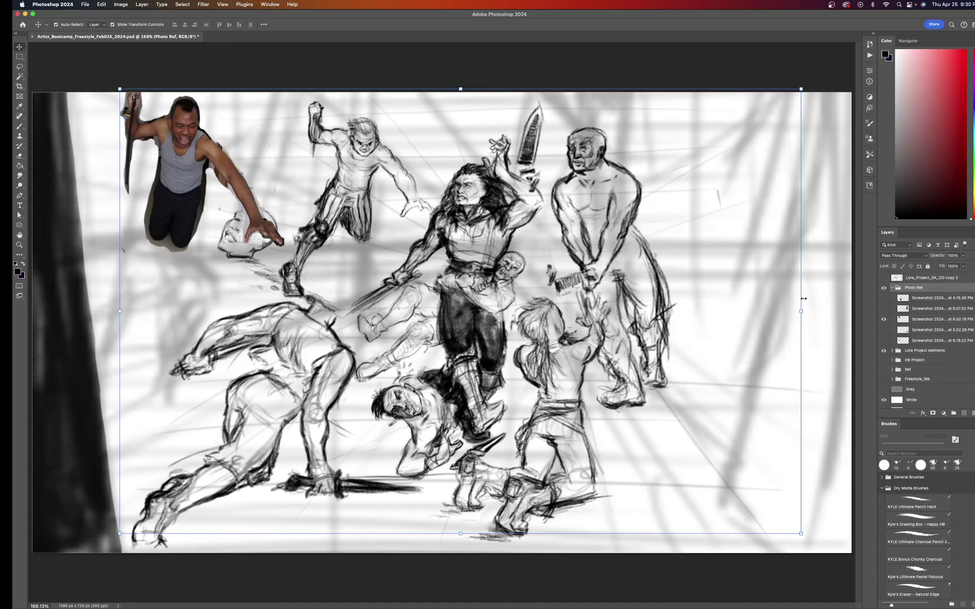
{"action": "left_click", "coordinate": [883, 308]}
{"action": "left_click", "coordinate": [883, 319]}
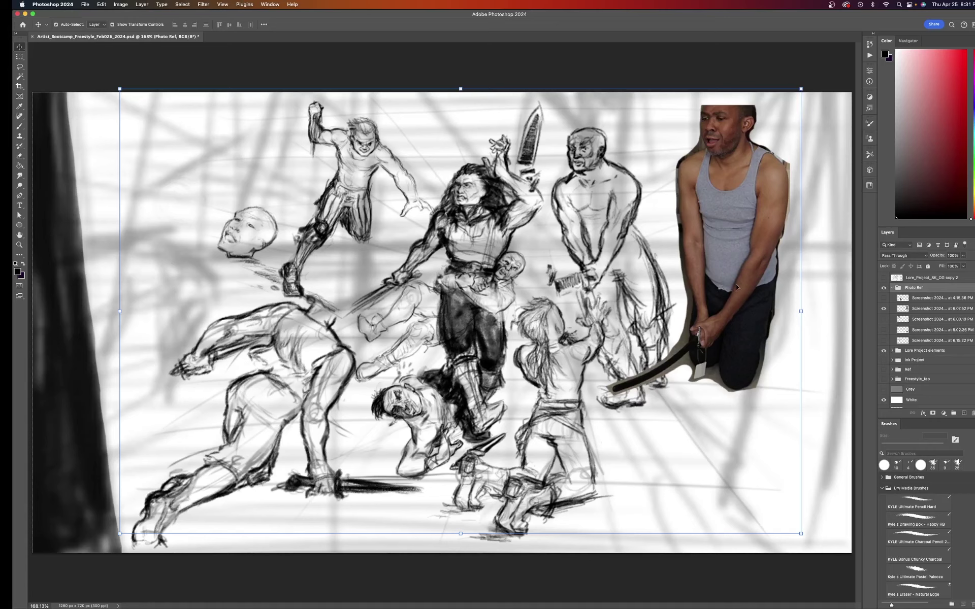
- Hide the downward-sword photo, briefly show the back-view raised-arm photo for comparison, and collapse the Photo Ref group
{"action": "left_click", "coordinate": [883, 310]}
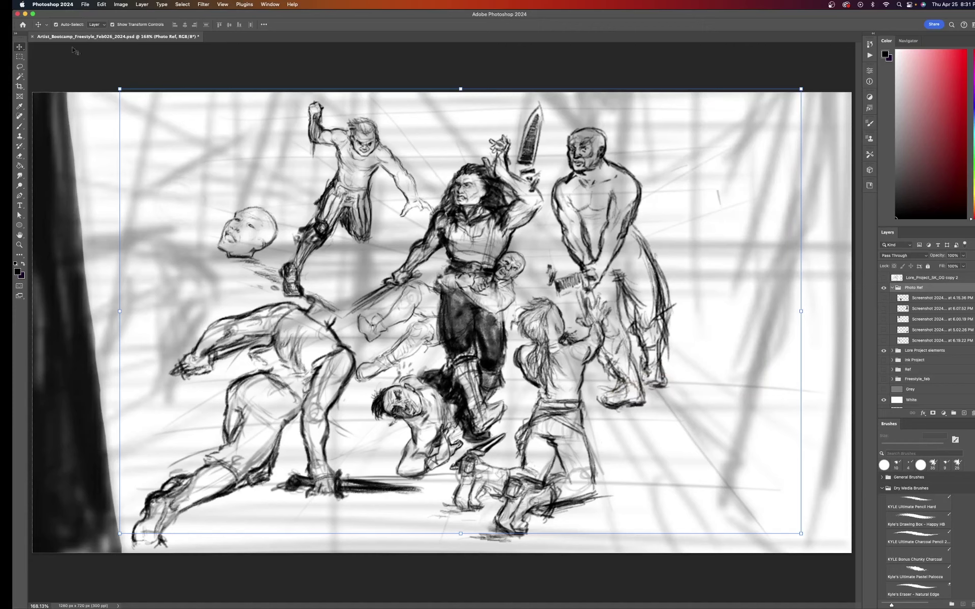
{"action": "left_click", "coordinate": [883, 298]}
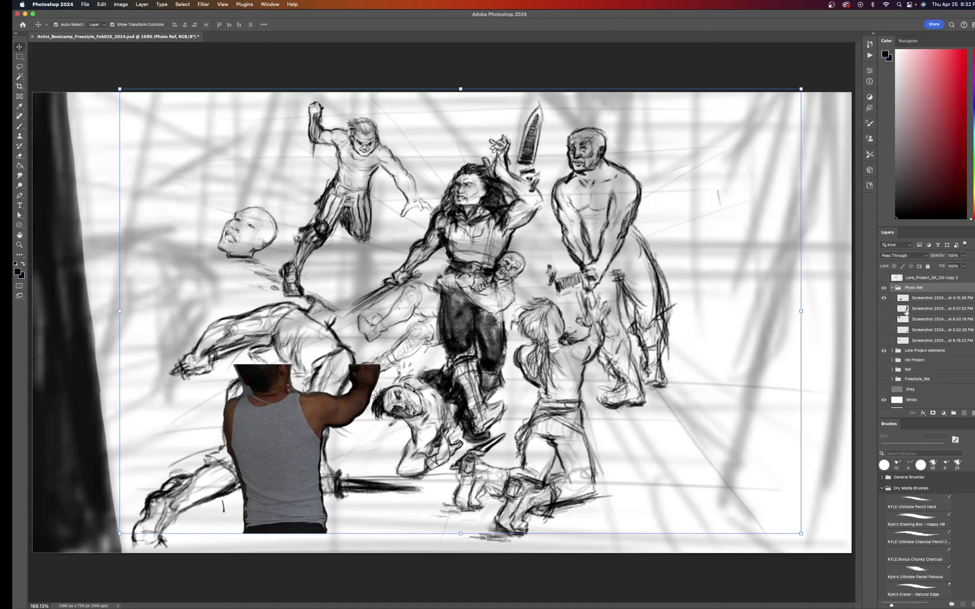
{"action": "left_click", "coordinate": [885, 298]}
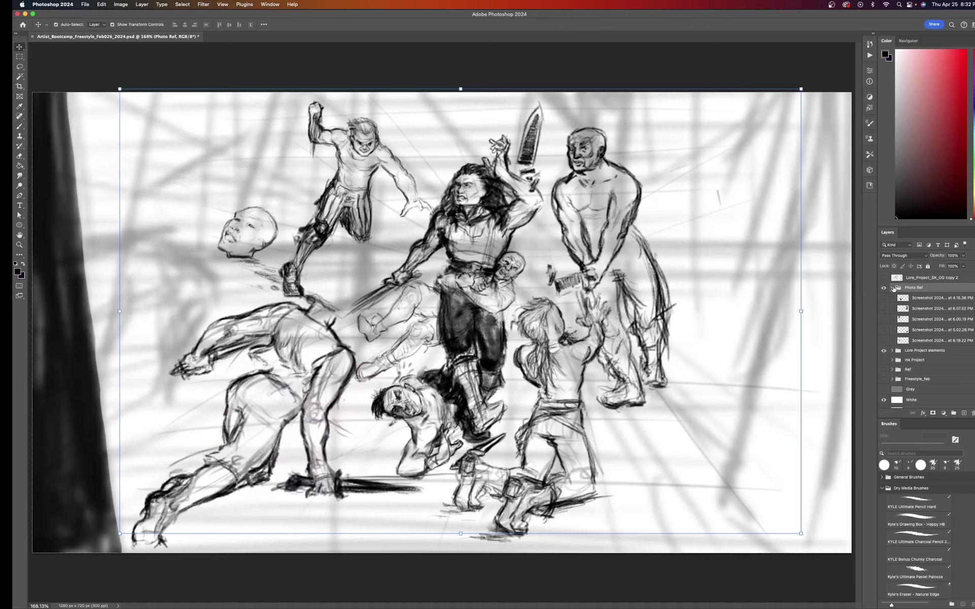
{"action": "left_click", "coordinate": [892, 288]}
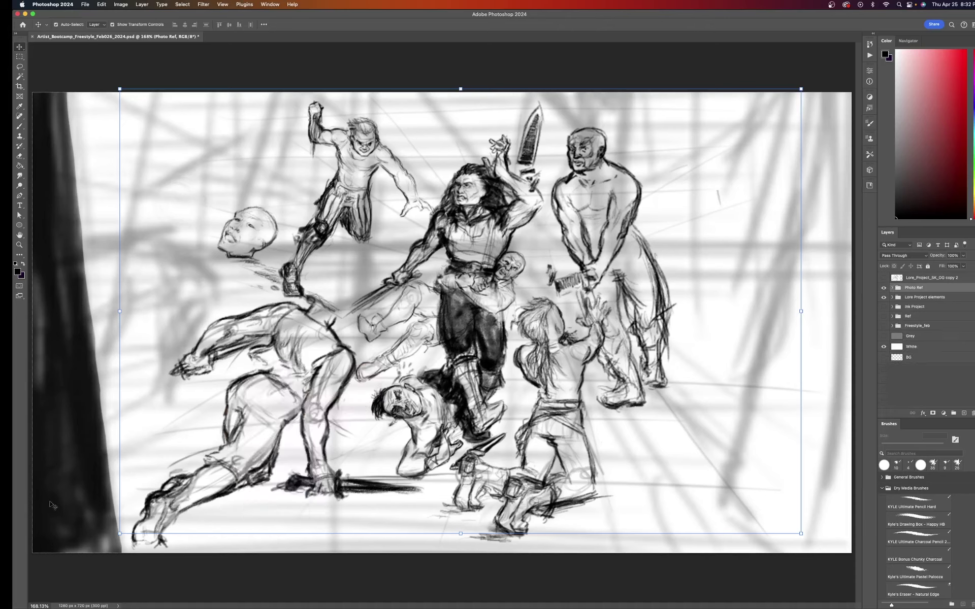
- Switch to the Finder window of the Ref_Photo_Lore_Project folder and reposition it over the canvas
{"action": "mouse_move", "coordinate": [13, 513]}
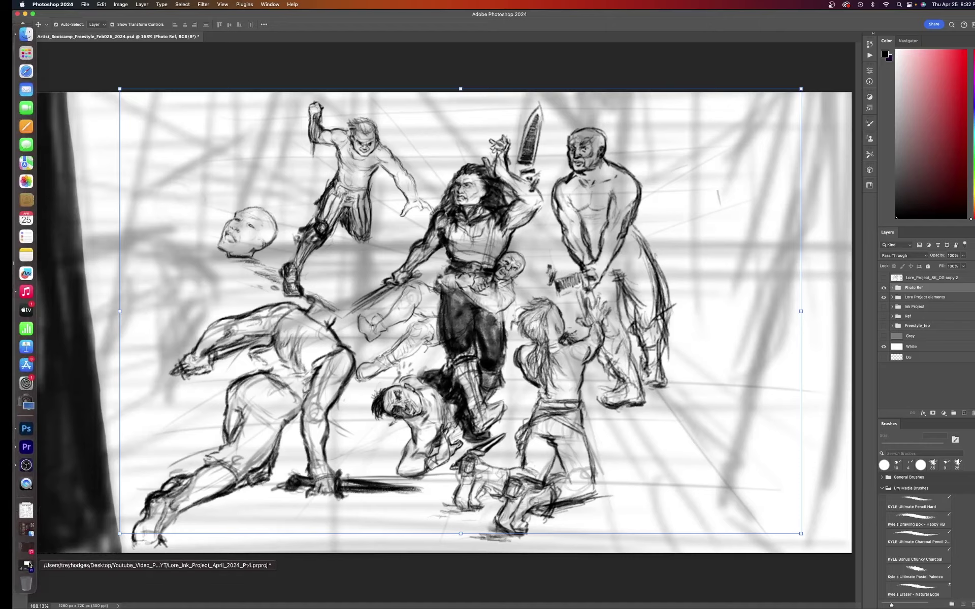
{"action": "left_click", "coordinate": [27, 531]}
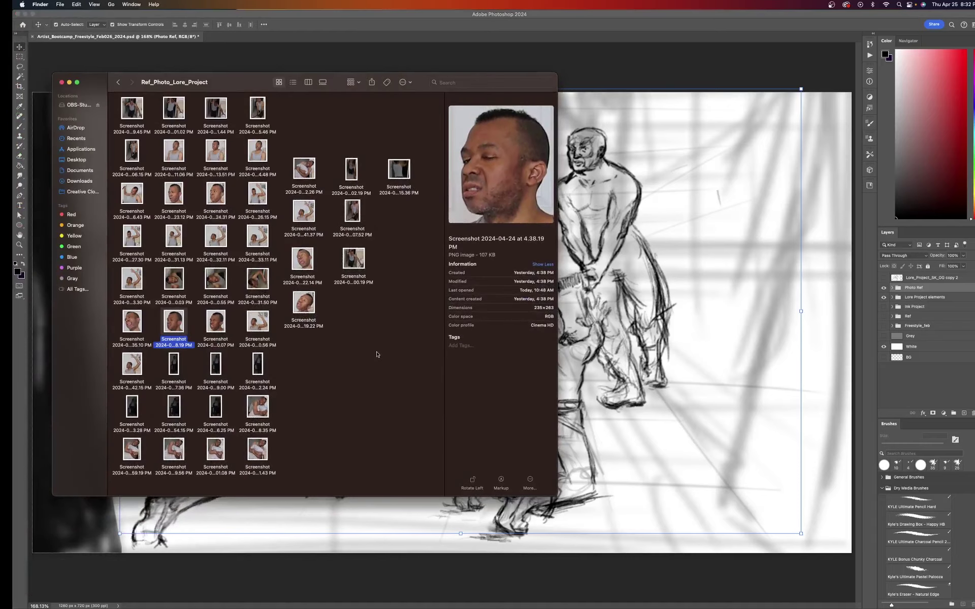
{"action": "left_click_drag", "start_coordinate": [235, 79], "coordinate": [323, 55]}
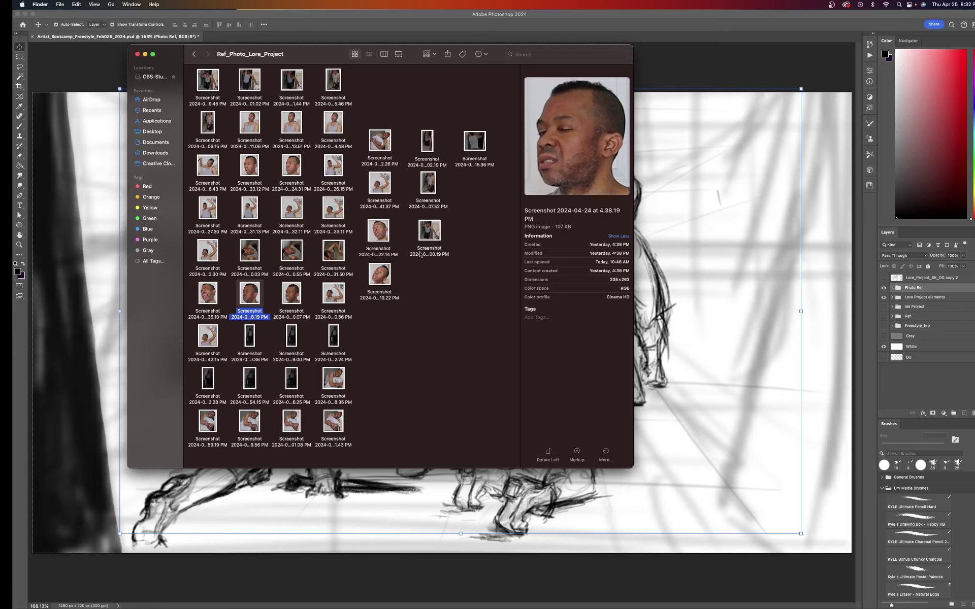
- Preview the separated pose and face reference photos in the folder one after another, from the back view to the open-mouthed faces
{"action": "left_click", "coordinate": [474, 141]}
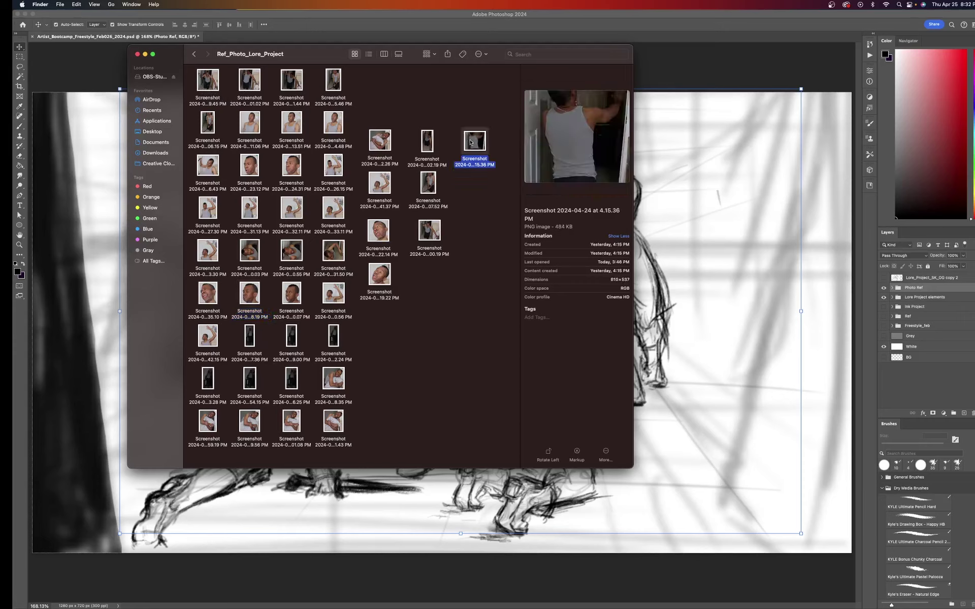
{"action": "left_click", "coordinate": [437, 145]}
{"action": "left_click", "coordinate": [382, 165]}
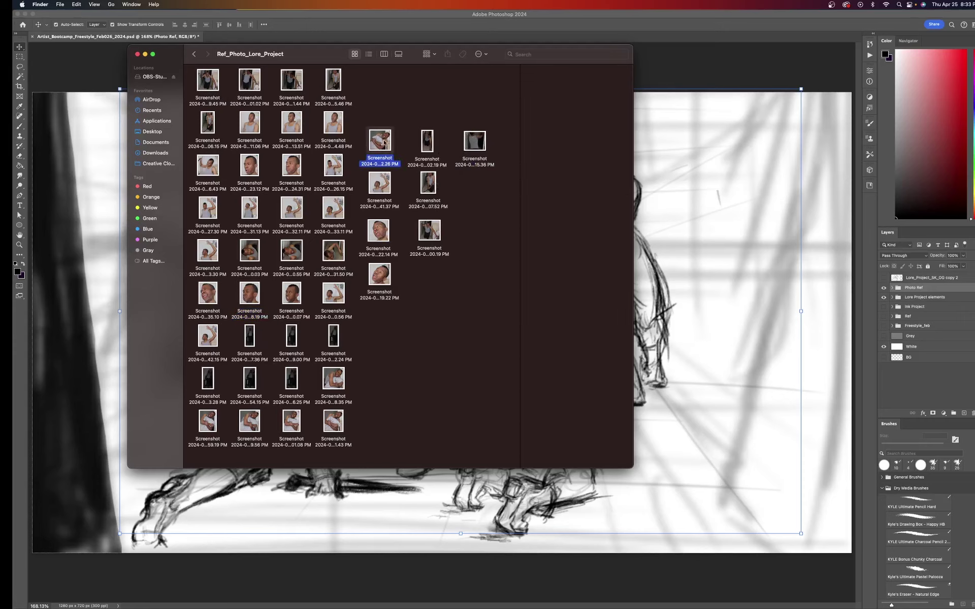
{"action": "left_click", "coordinate": [380, 187]}
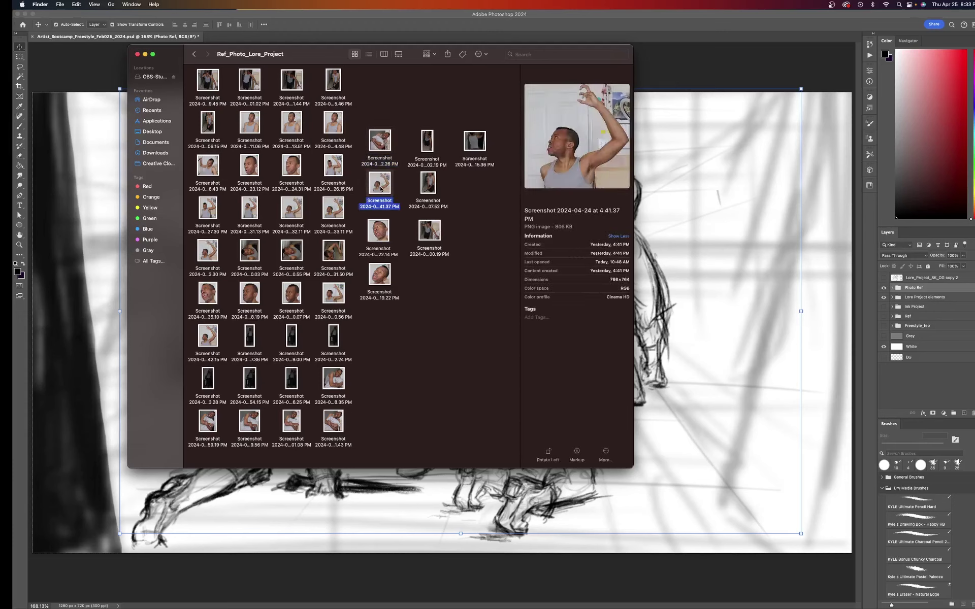
{"action": "left_click", "coordinate": [381, 226]}
{"action": "left_click", "coordinate": [432, 232]}
{"action": "left_click", "coordinate": [380, 276]}
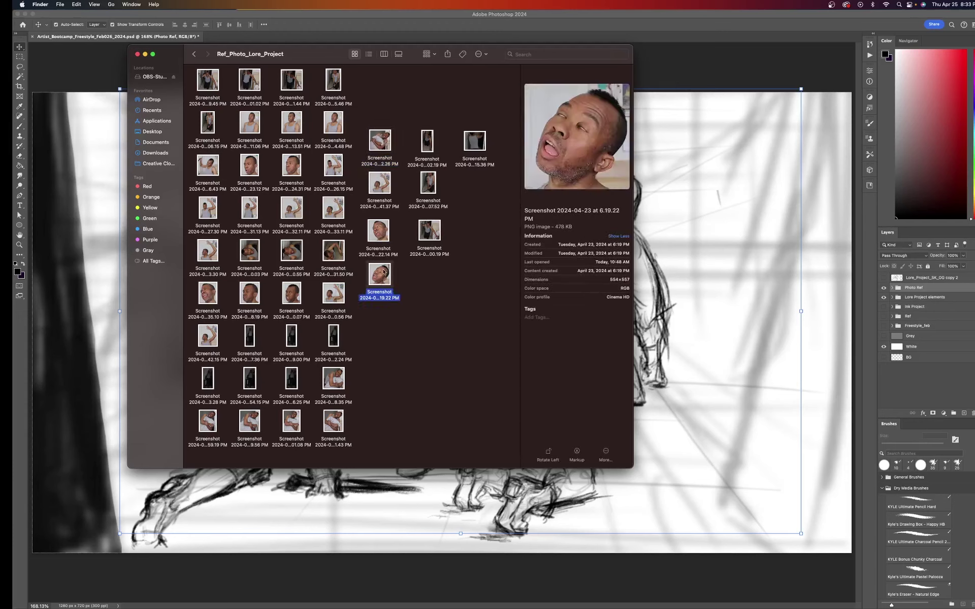
{"action": "left_click", "coordinate": [380, 248]}
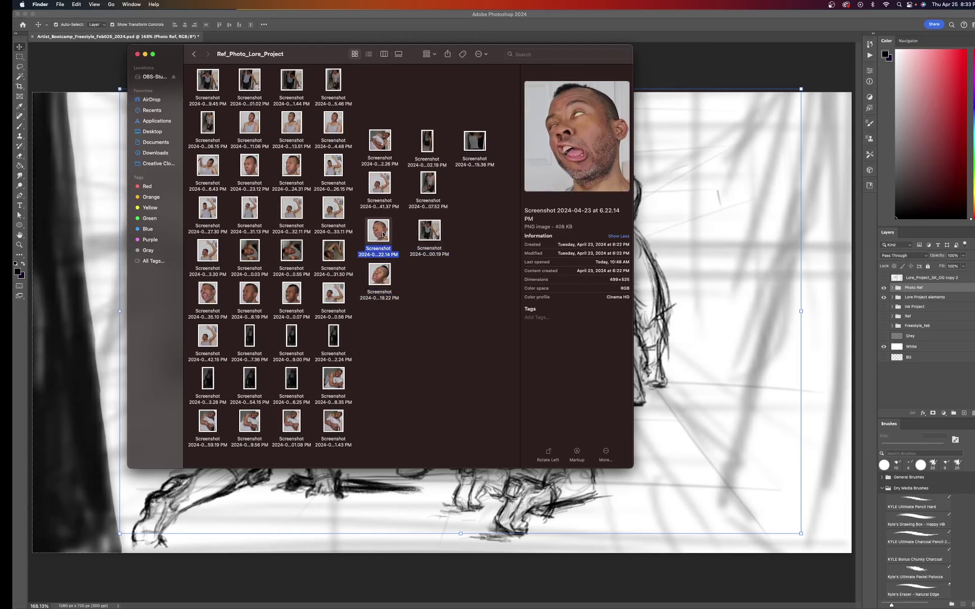
- View the open-mouthed face photos from 6.22.14 PM and 4.35.10 PM enlarged in Preview, closing each one after checking it
{"action": "double_click", "coordinate": [383, 234]}
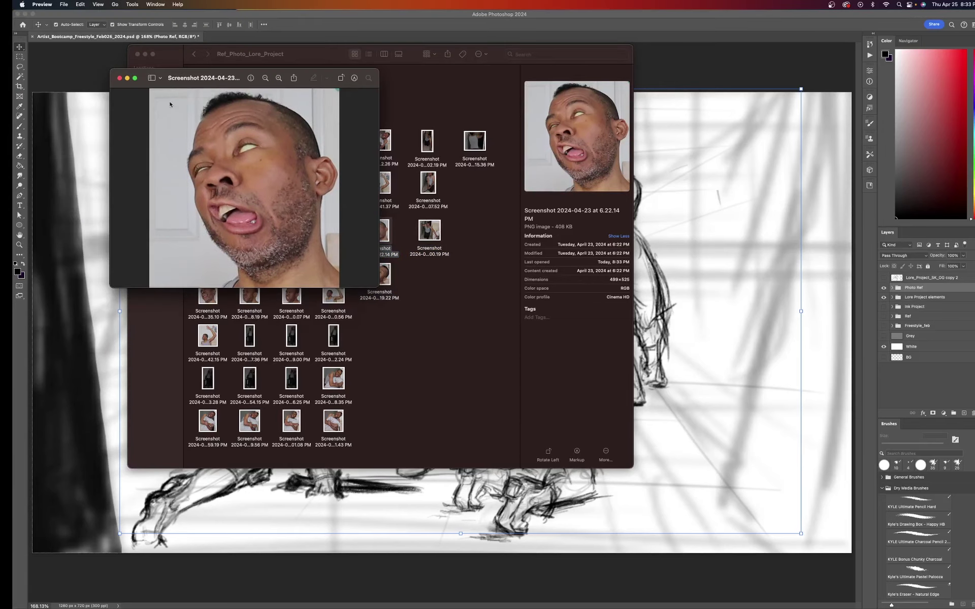
{"action": "left_click", "coordinate": [119, 78]}
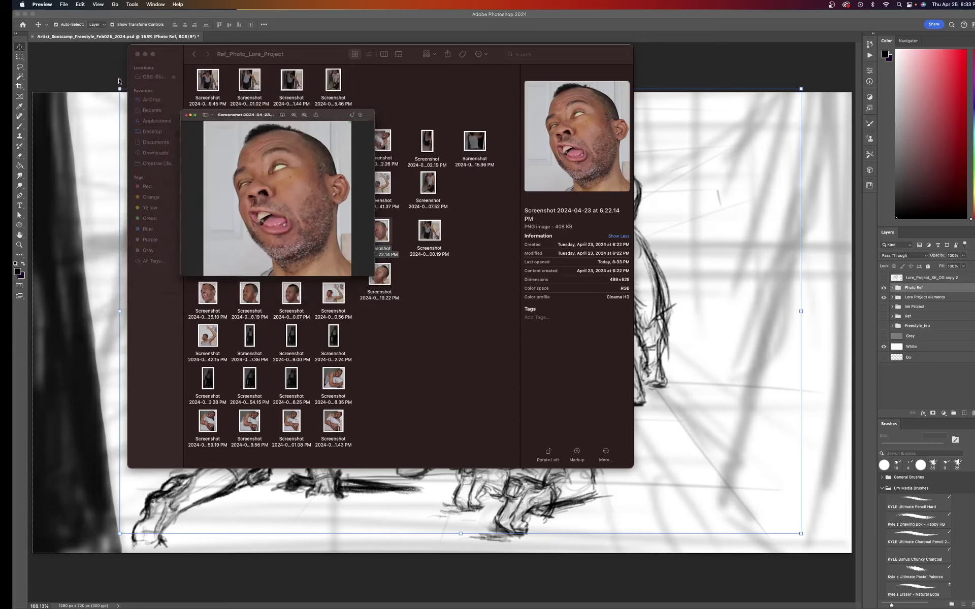
{"action": "double_click", "coordinate": [208, 296]}
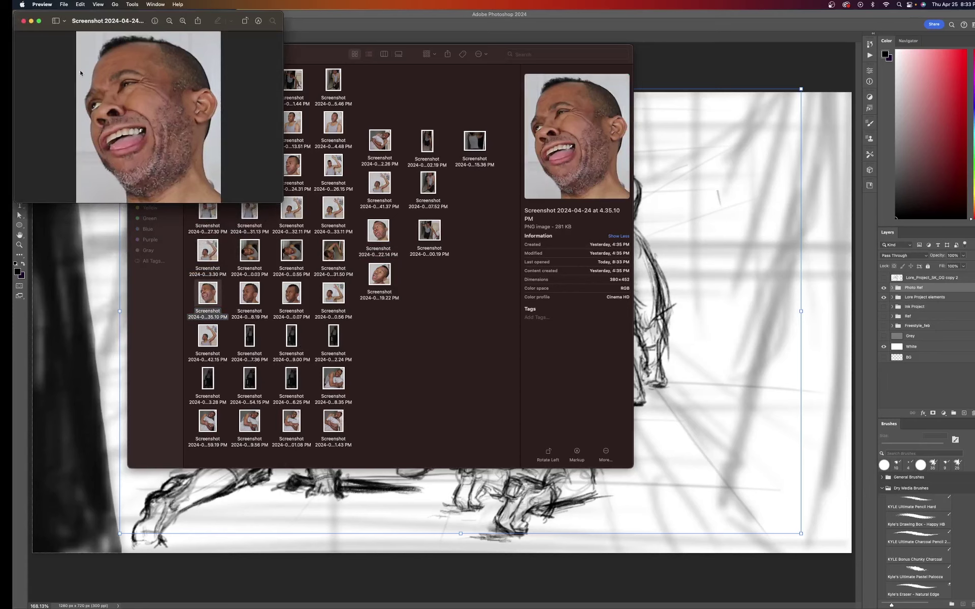
{"action": "left_click", "coordinate": [24, 21]}
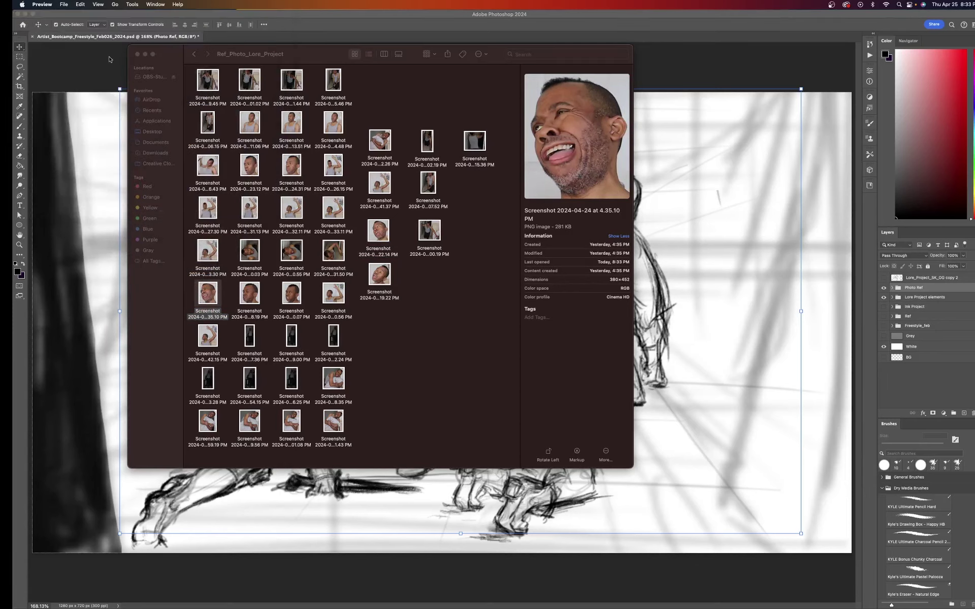
- Minimize the reference folder window, return to the Photoshop document and deselect the Photo Ref group
{"action": "left_click", "coordinate": [145, 54]}
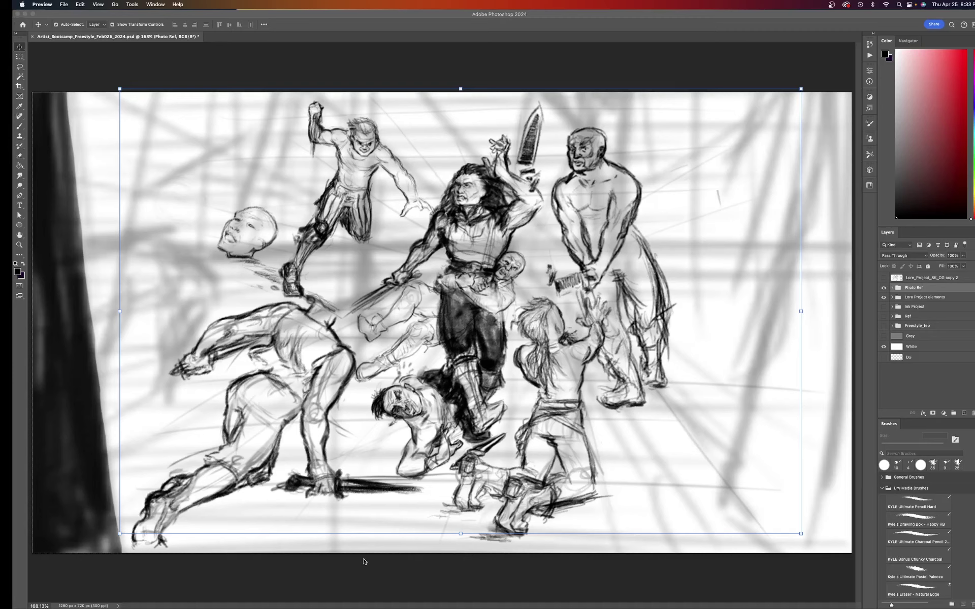
{"action": "left_click", "coordinate": [398, 563]}
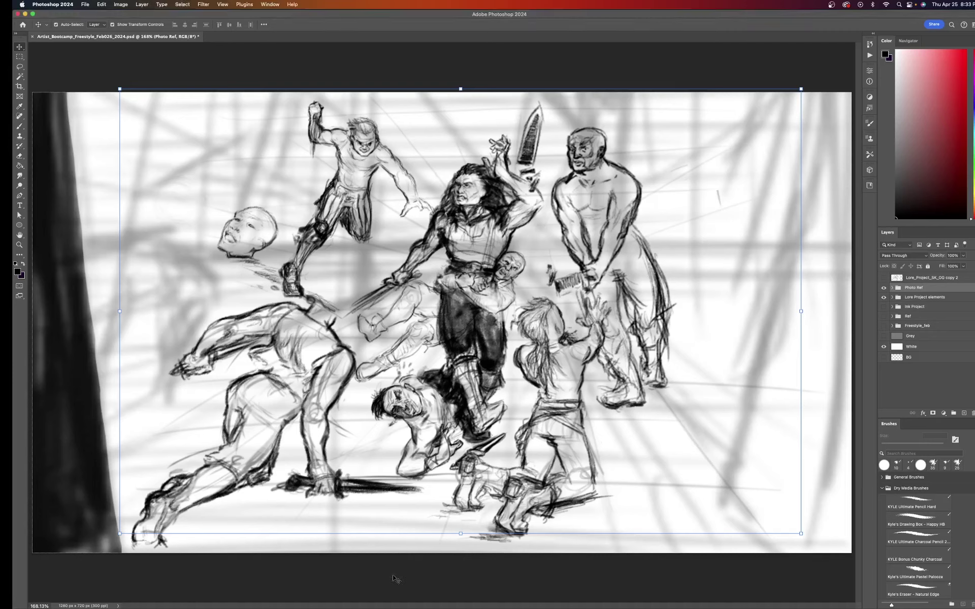
{"action": "left_click", "coordinate": [407, 574]}
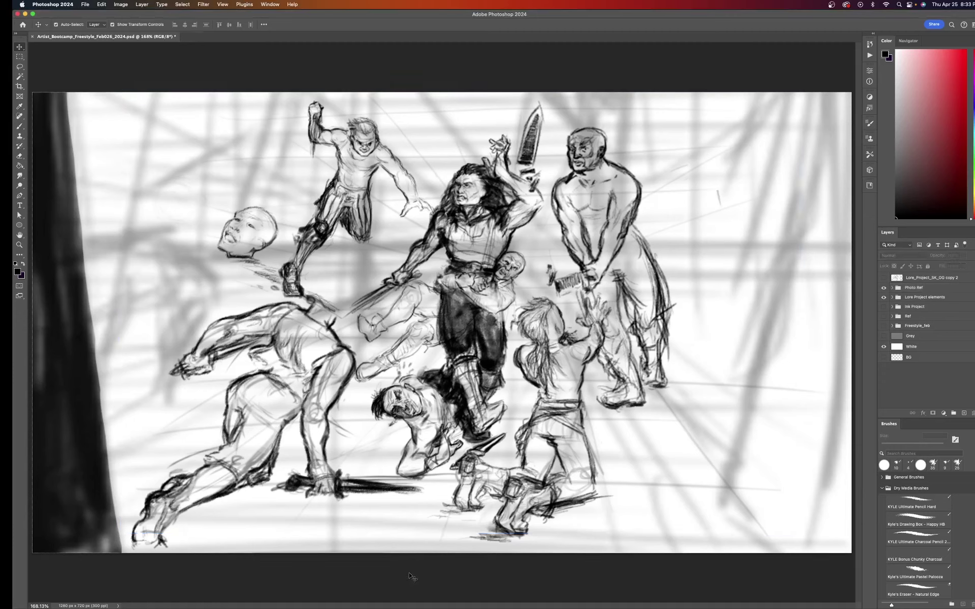